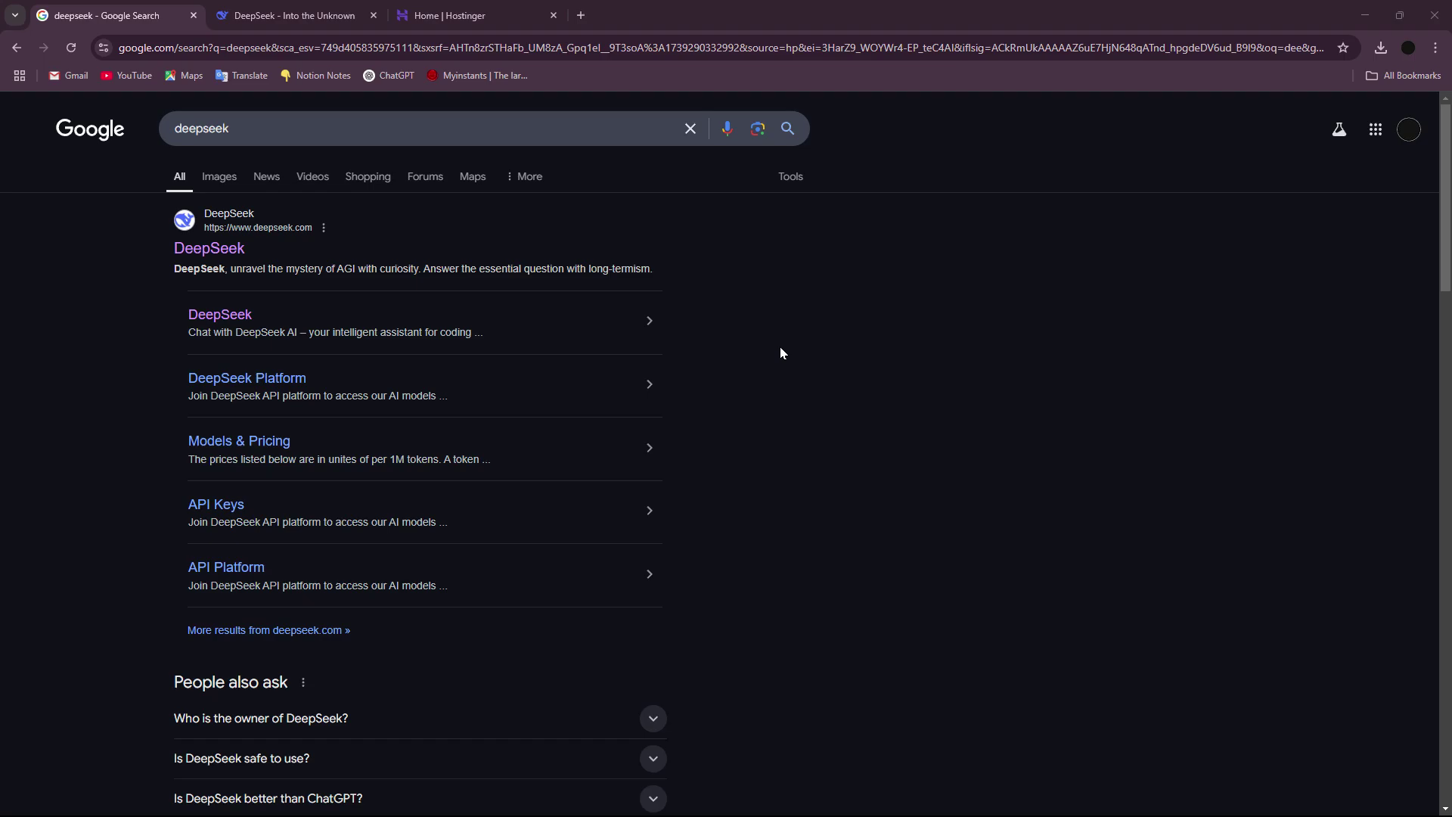
Open the DeepSeek chat and submit the prompt for a background remover website using the remove.bg API, with DeepThink (R1) enabled.
left_click(293, 15)
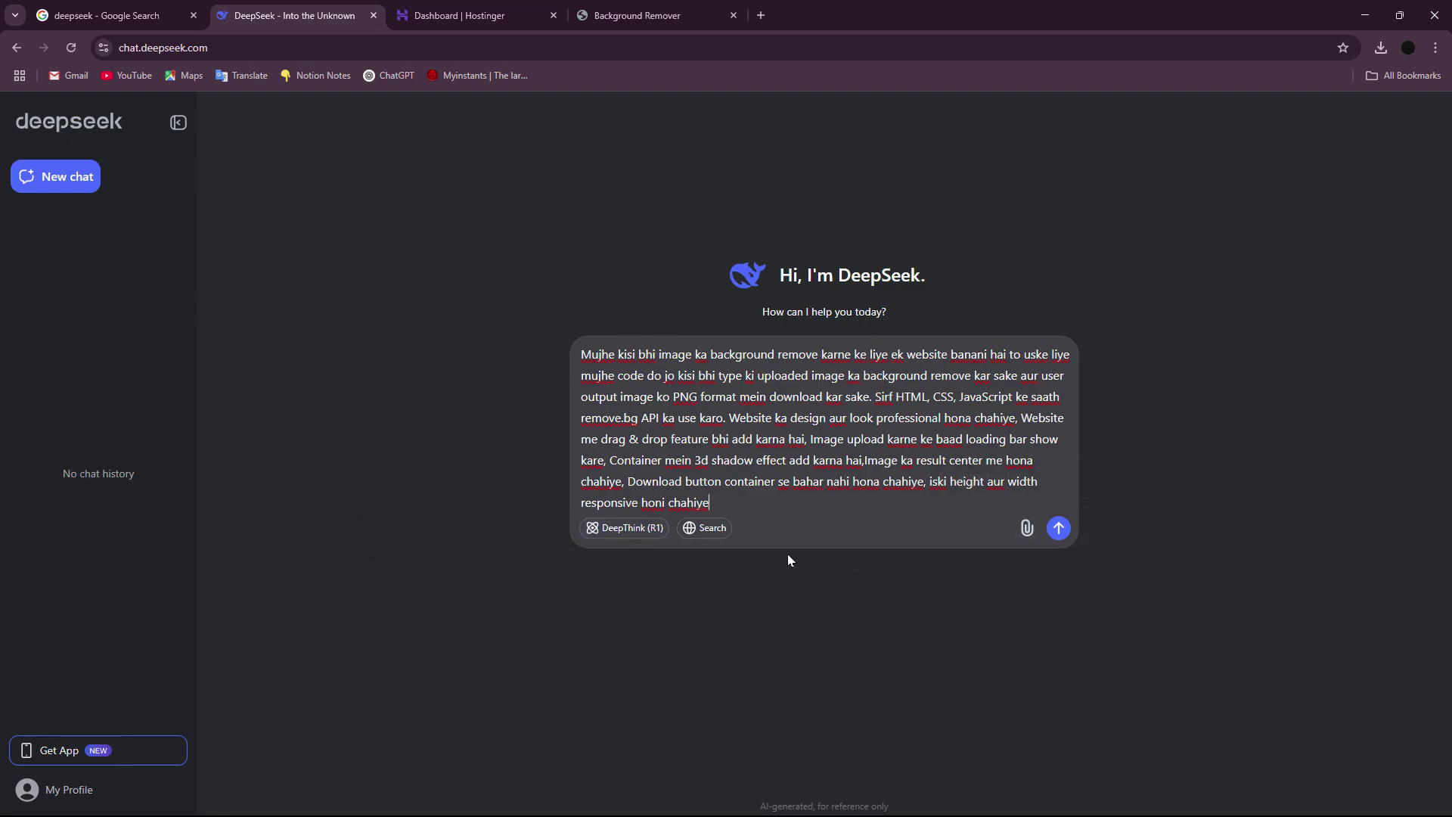
left_click(628, 533)
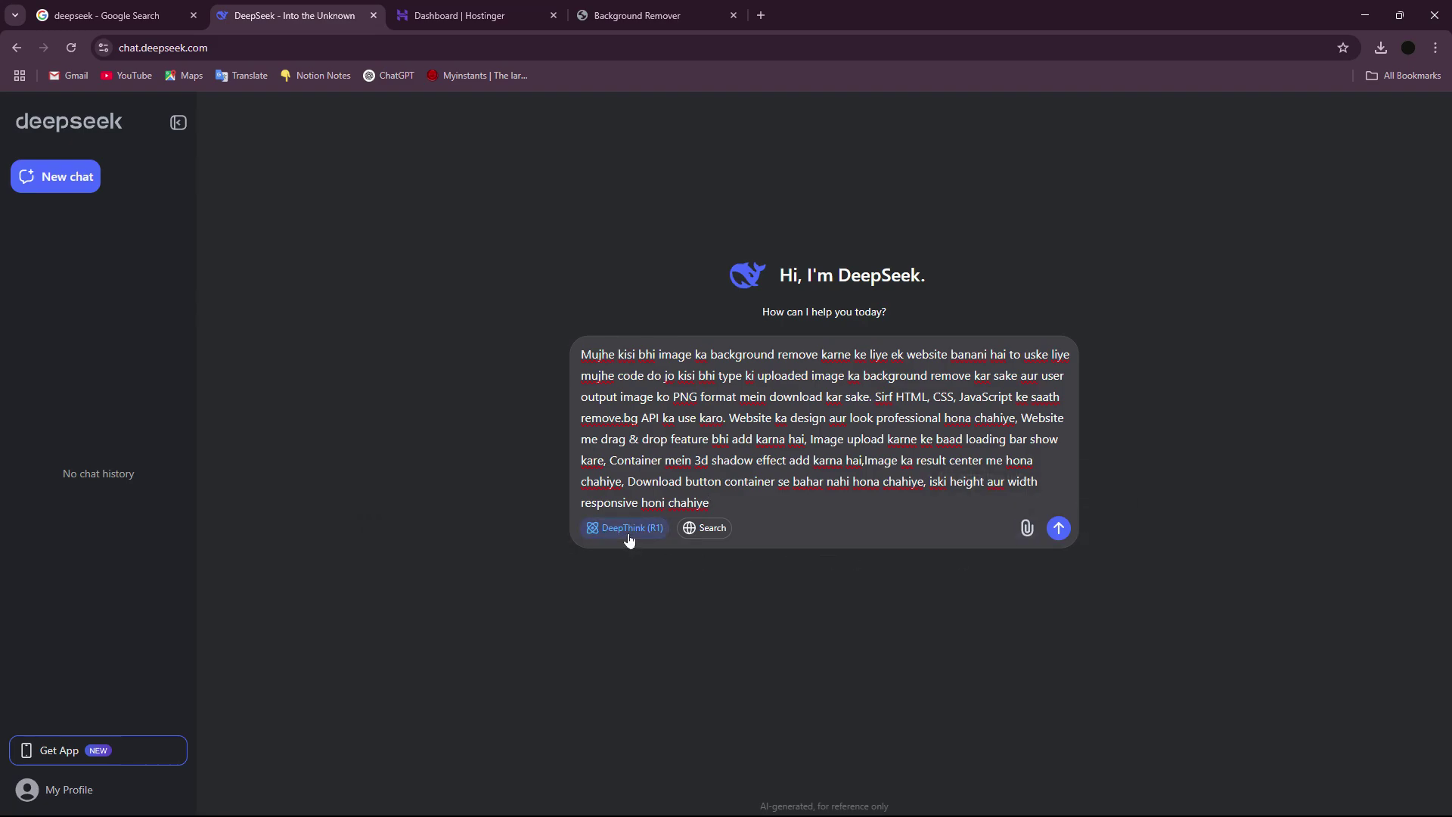
left_click(1057, 529)
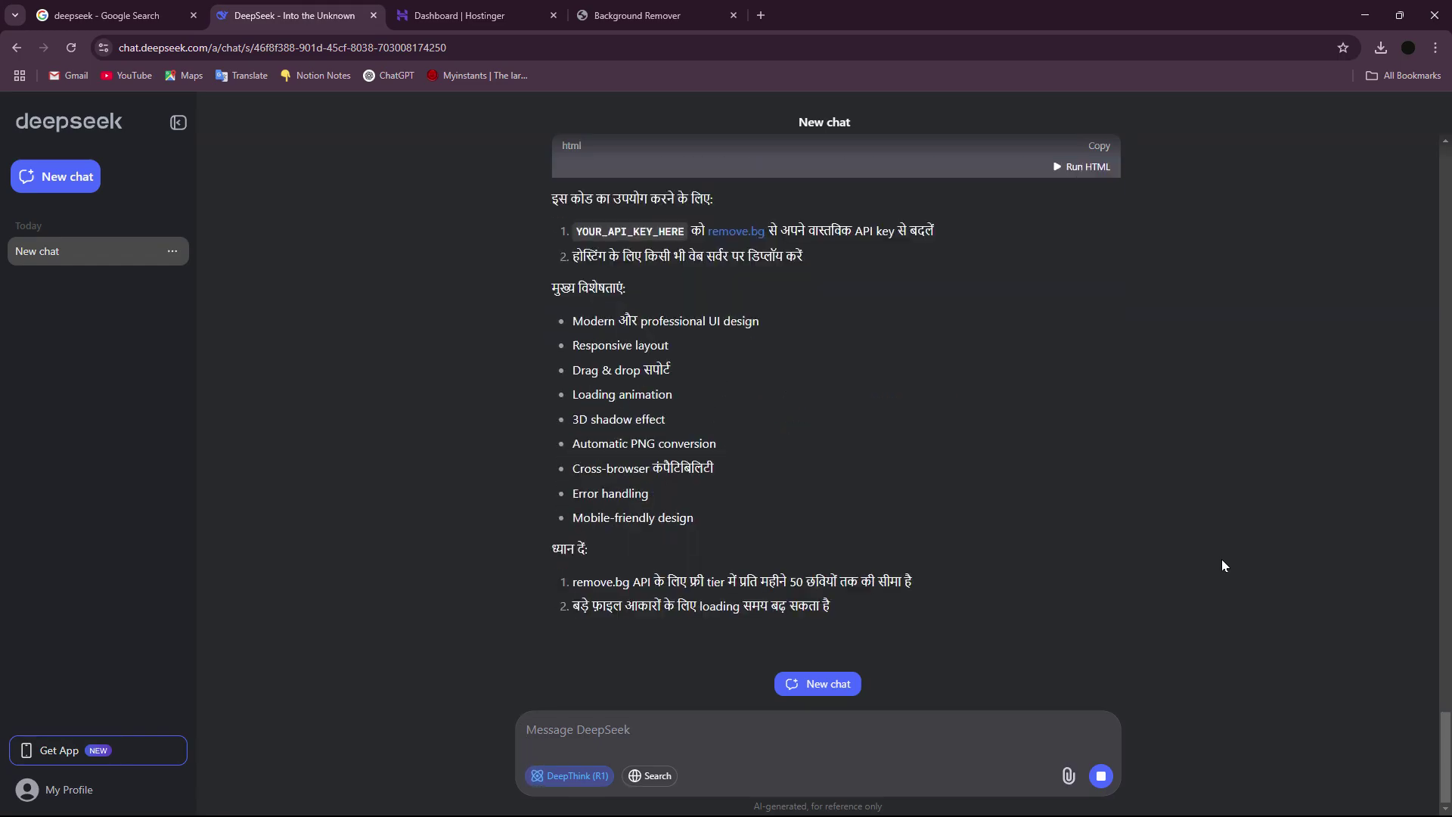
Read through the generated background remover code, including the version regenerated in English instead of Hindi.
scroll(757, 437, "up", 10)
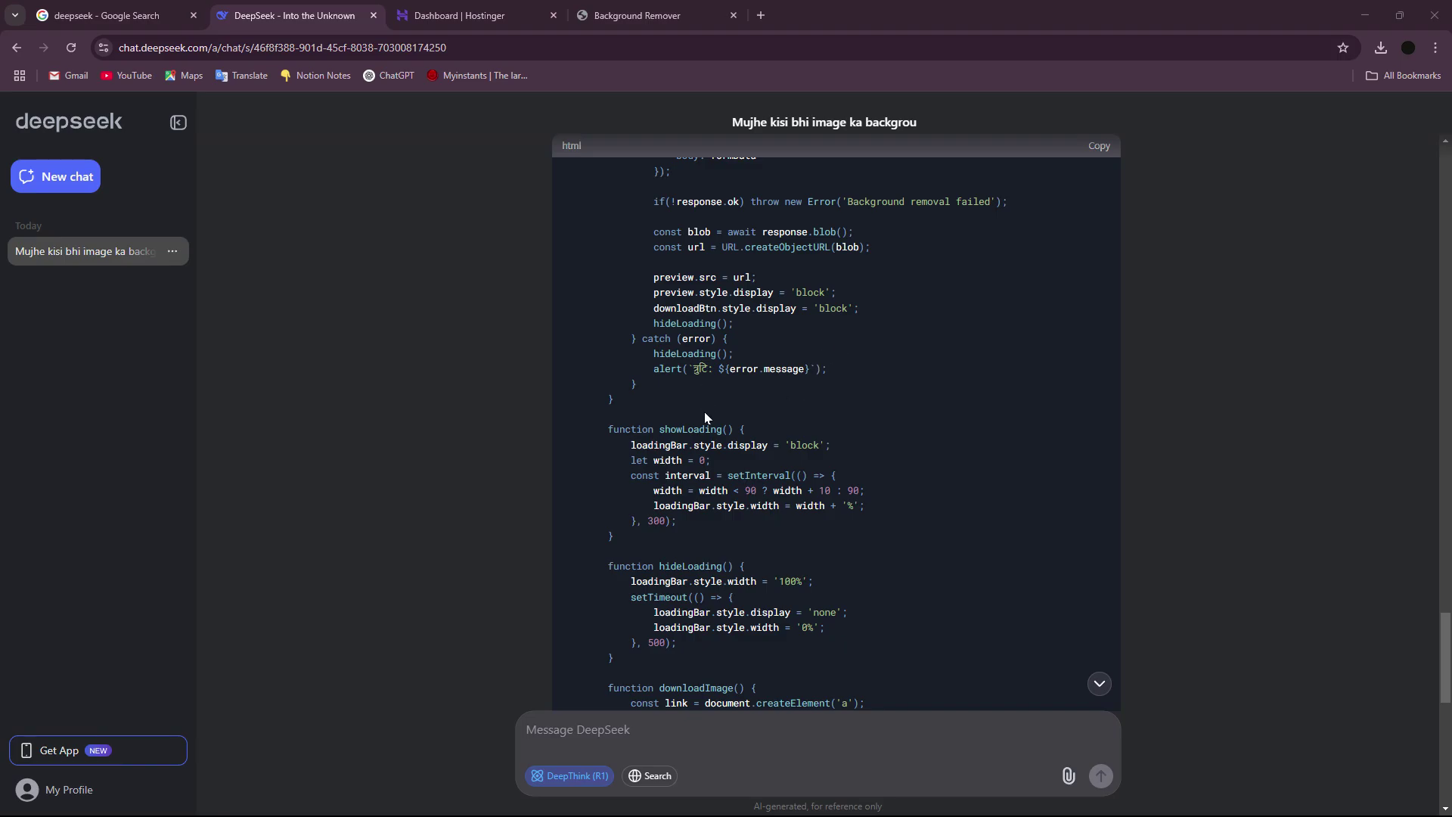
scroll(704, 411, "down", 4)
scroll(805, 465, "up", 12)
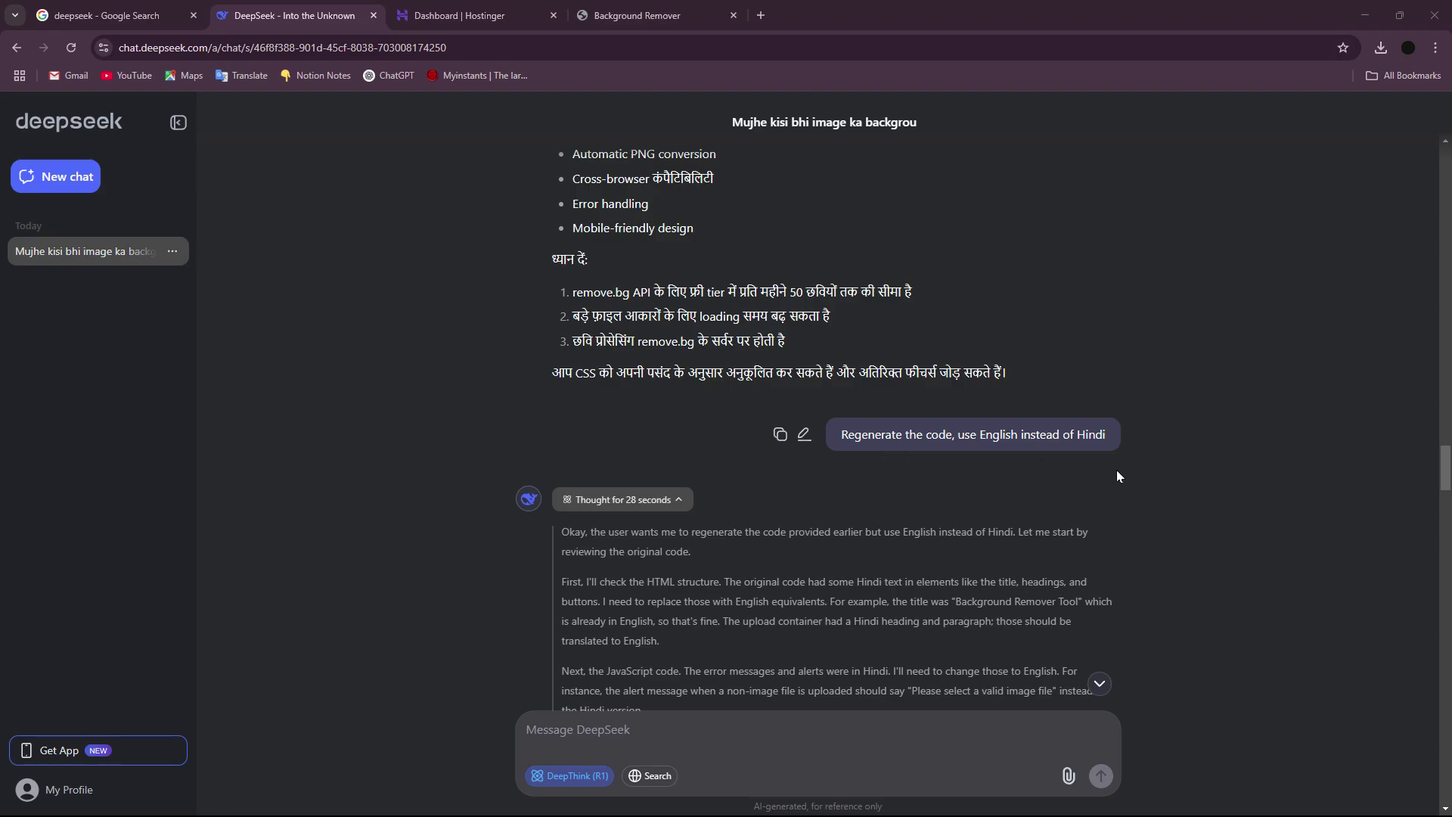
scroll(1121, 478, "down", 5)
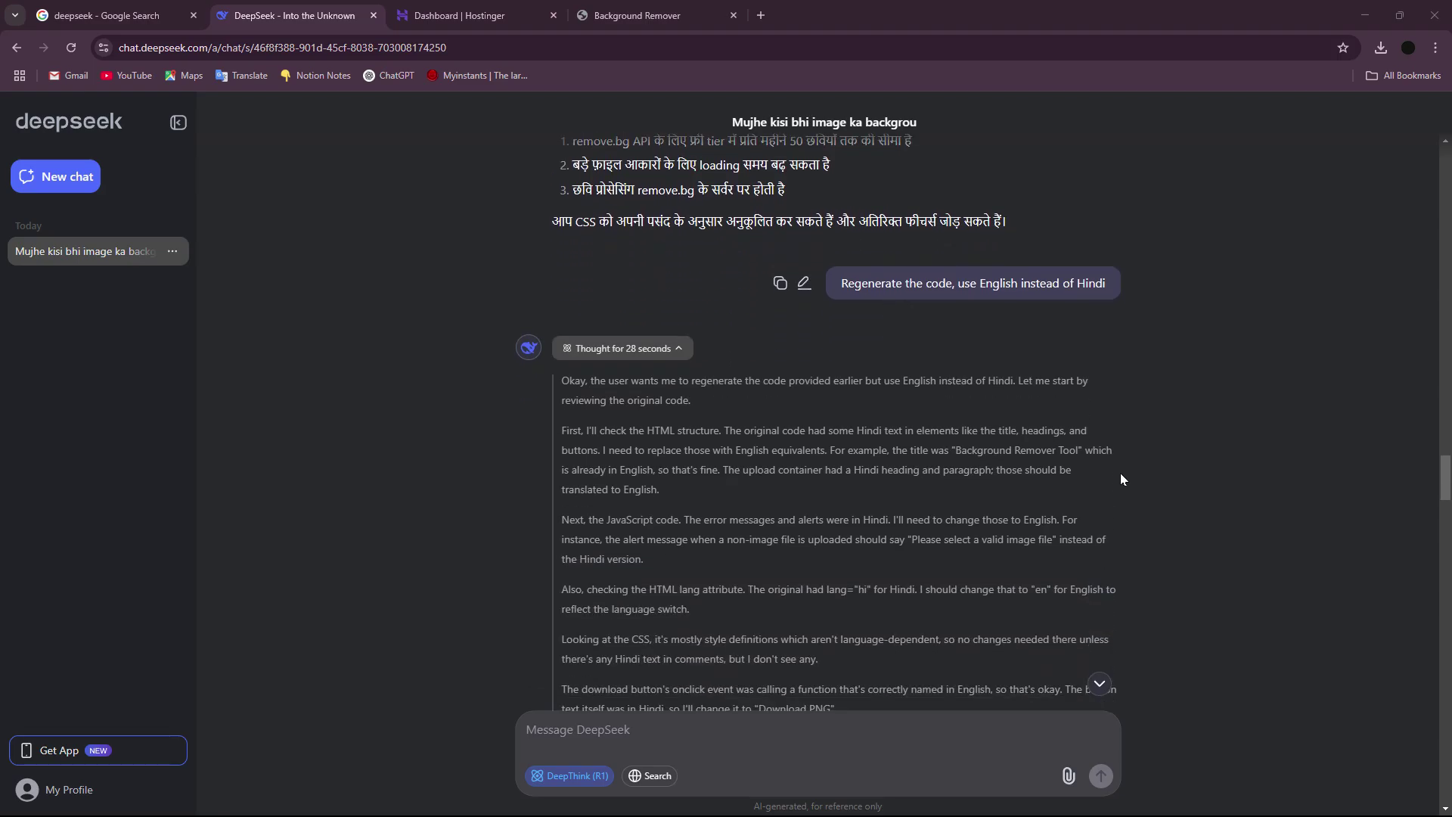
scroll(1121, 479, "down", 10)
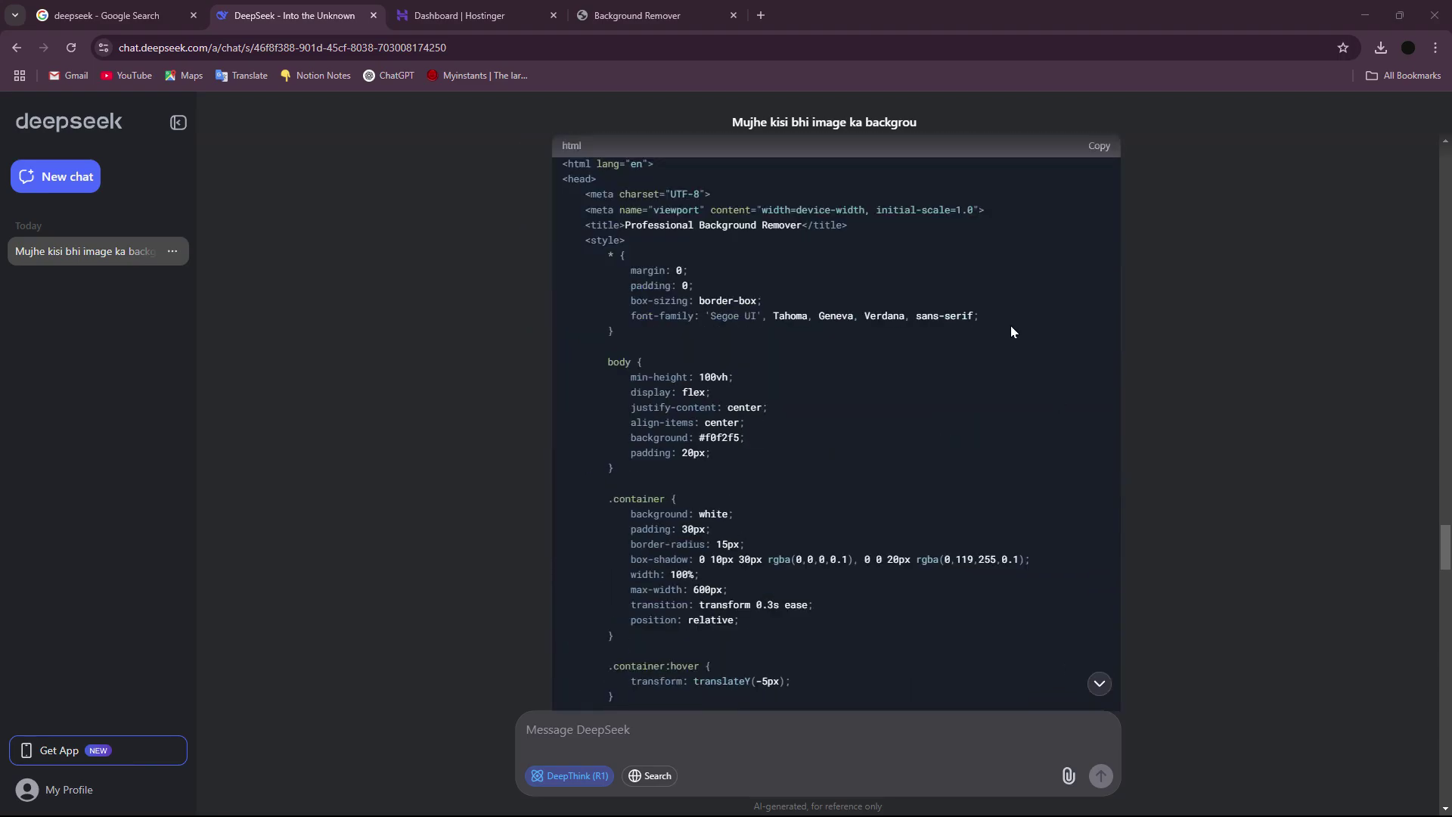
scroll(1019, 446, "down", 3)
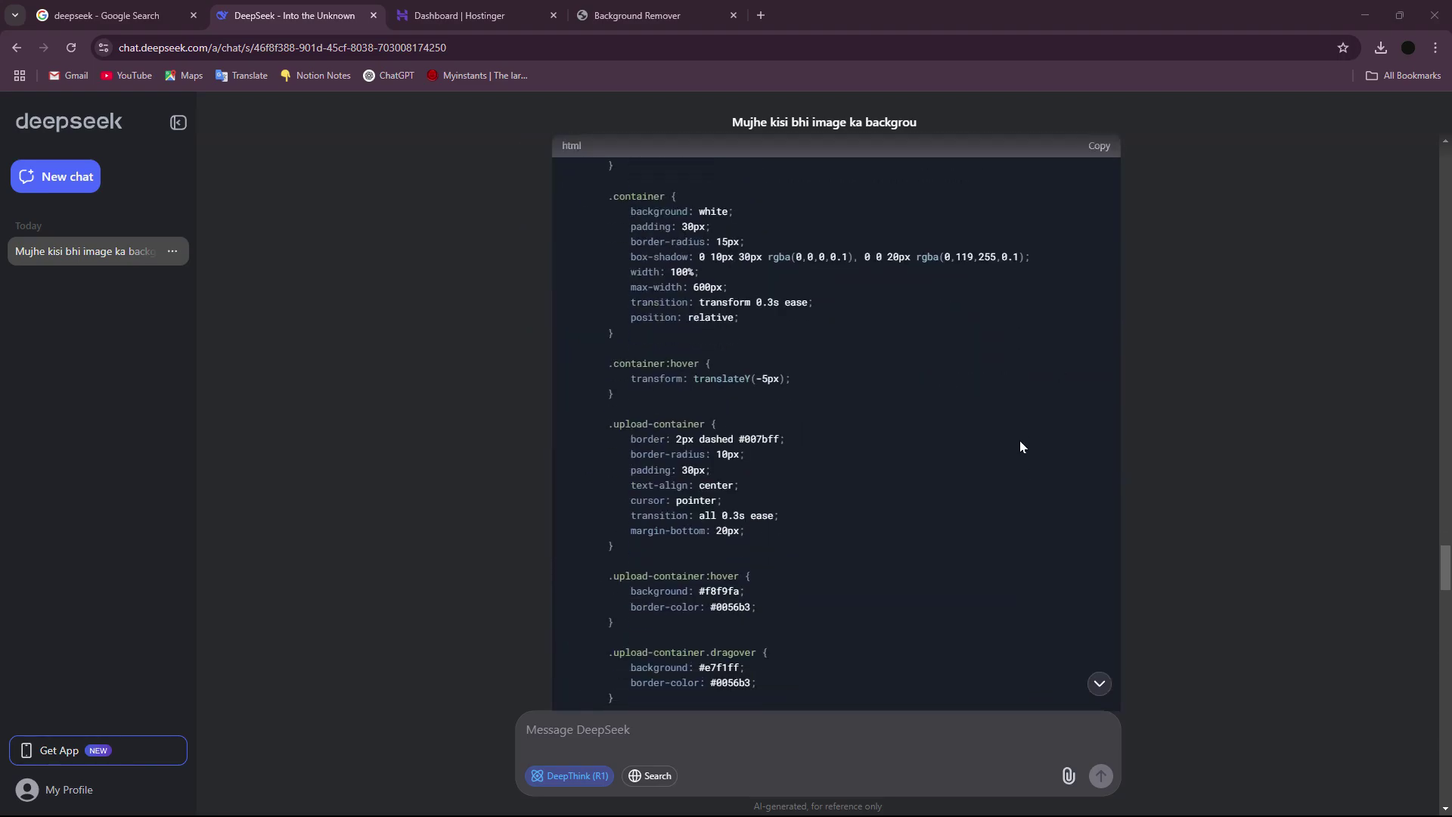
scroll(1020, 446, "down", 4)
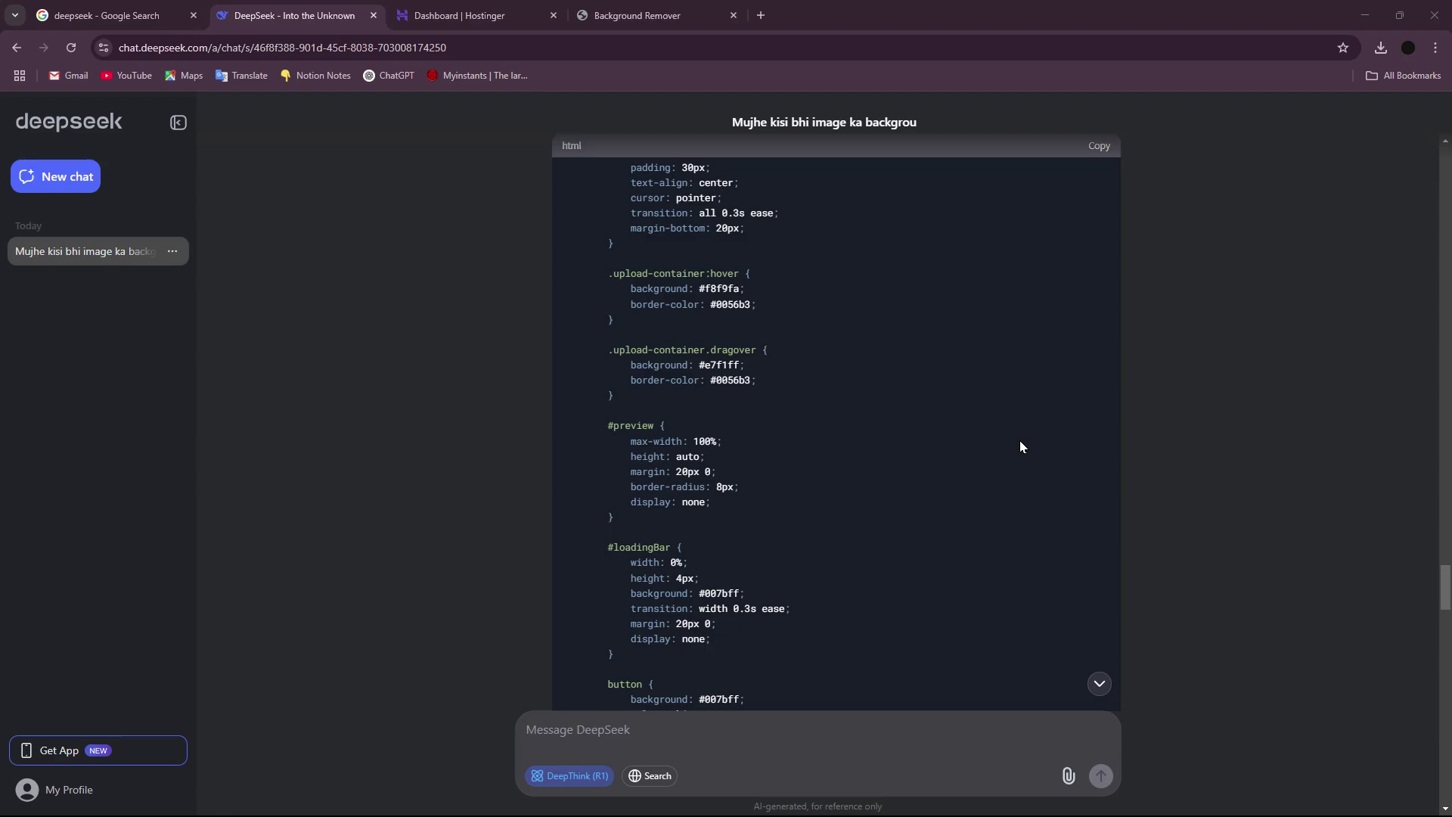
scroll(1020, 446, "down", 4)
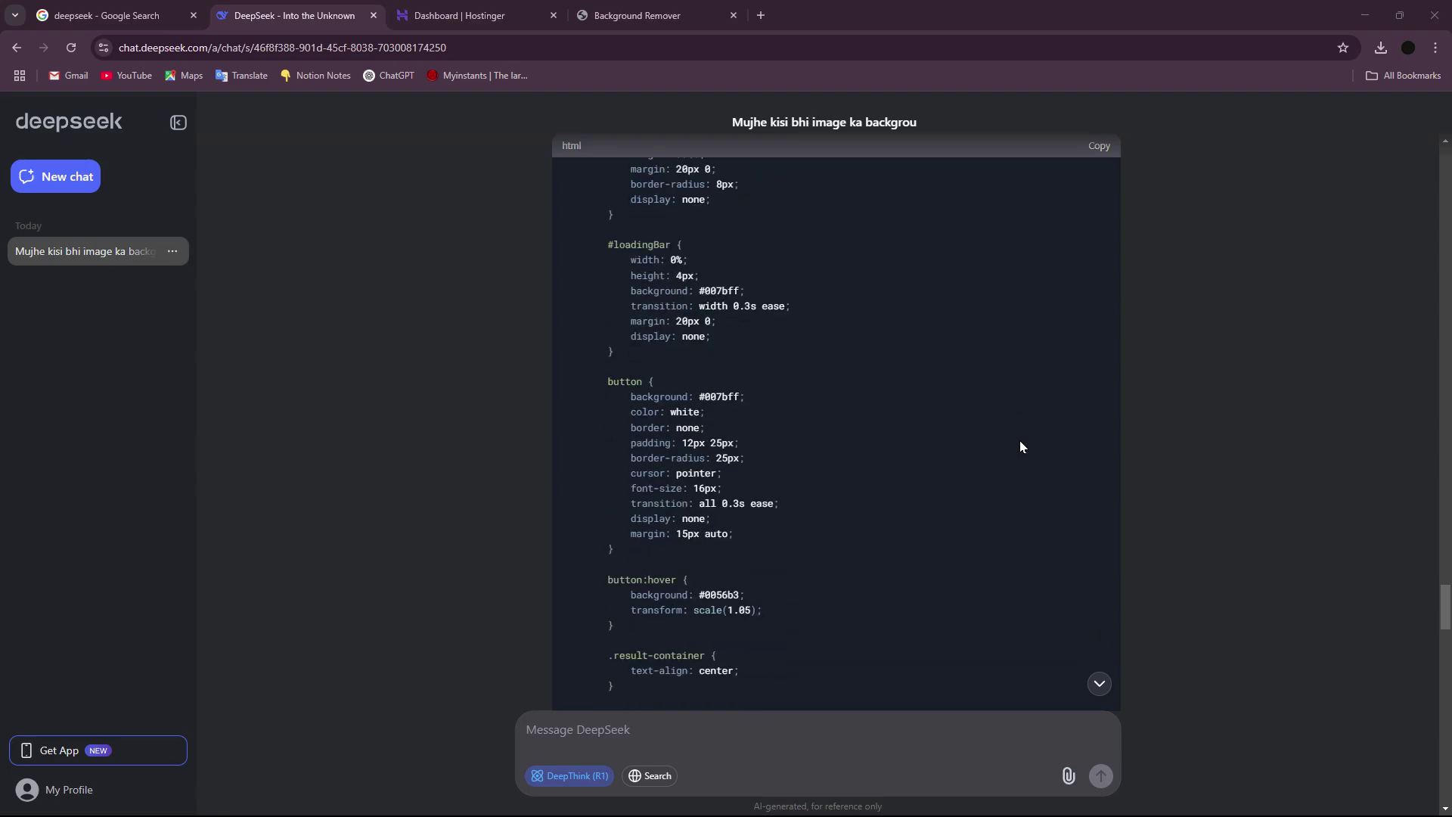
scroll(1029, 484, "down", 6)
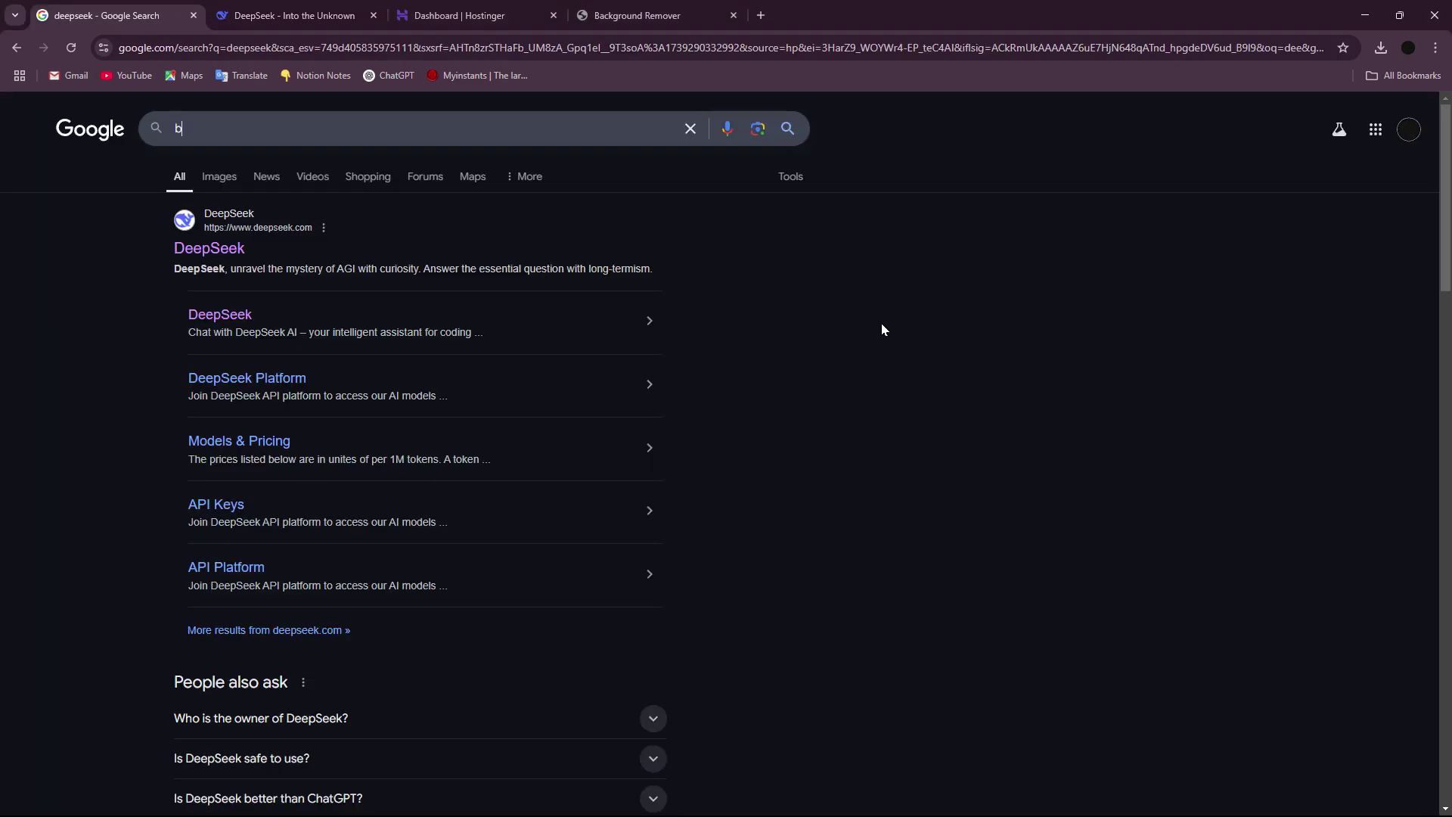
Search Google for "bg remove api" and open the Remove.bg API Documentation result.
type("g")
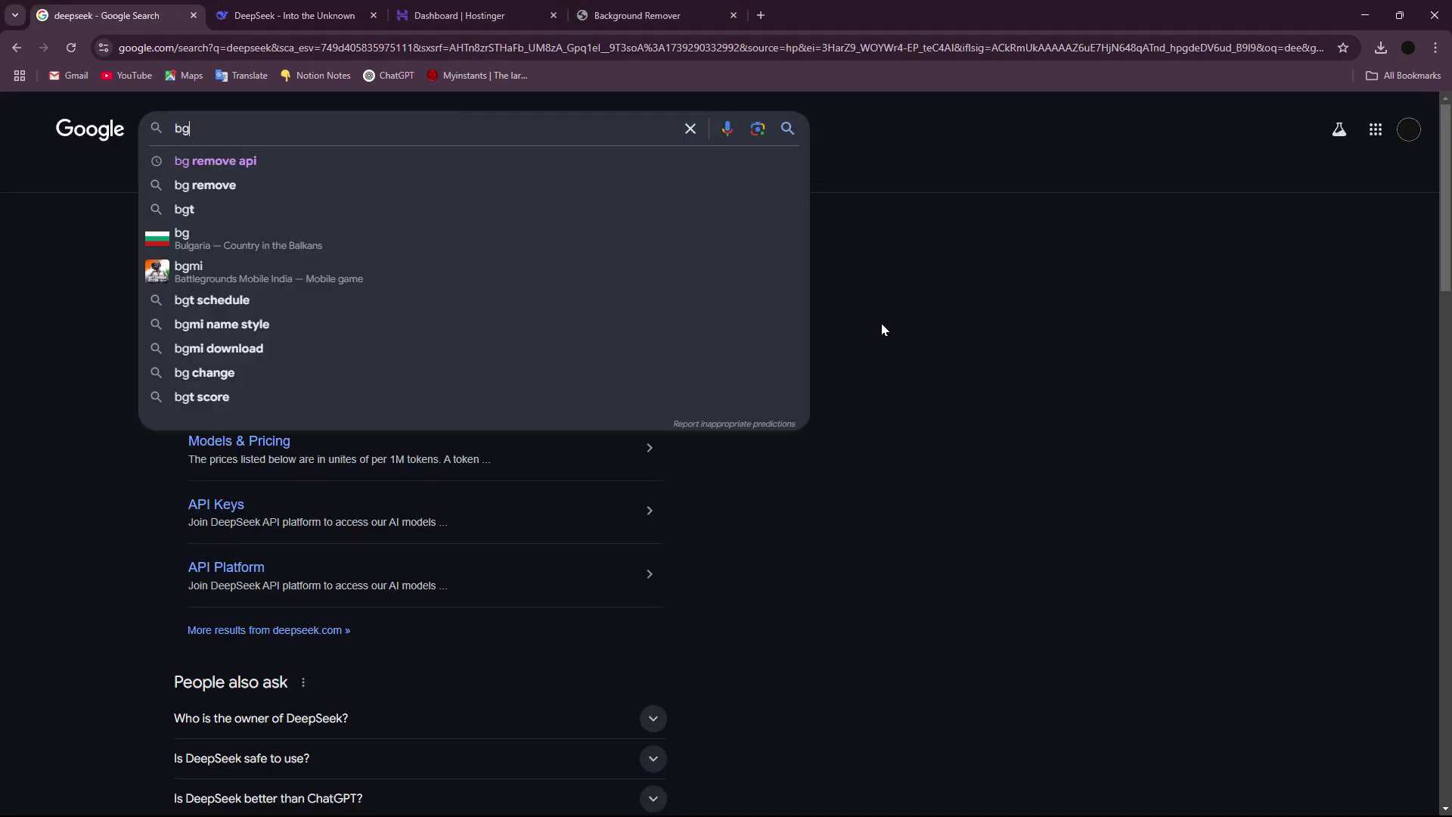
key("Down")
key("Return")
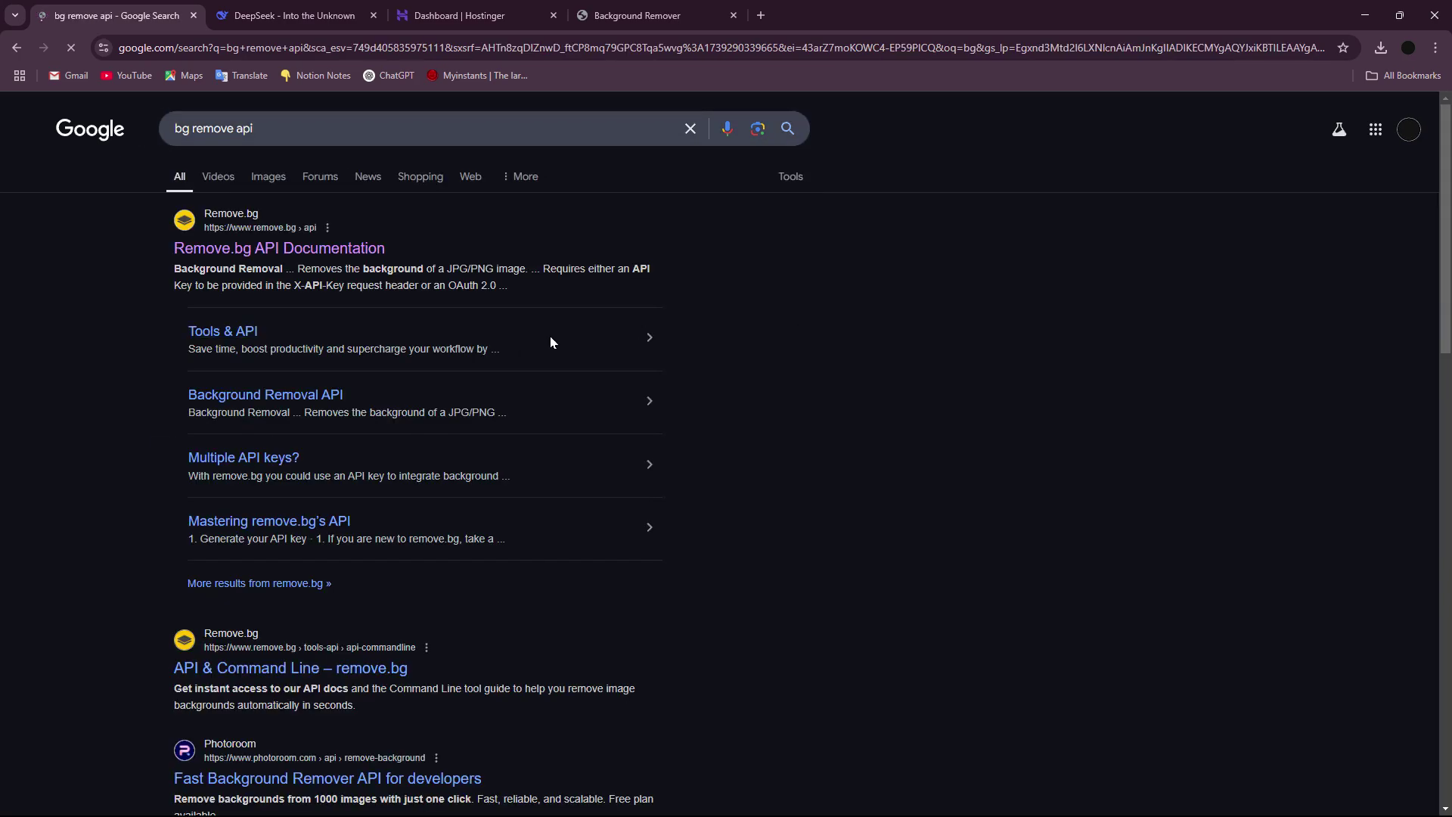
left_click(330, 255)
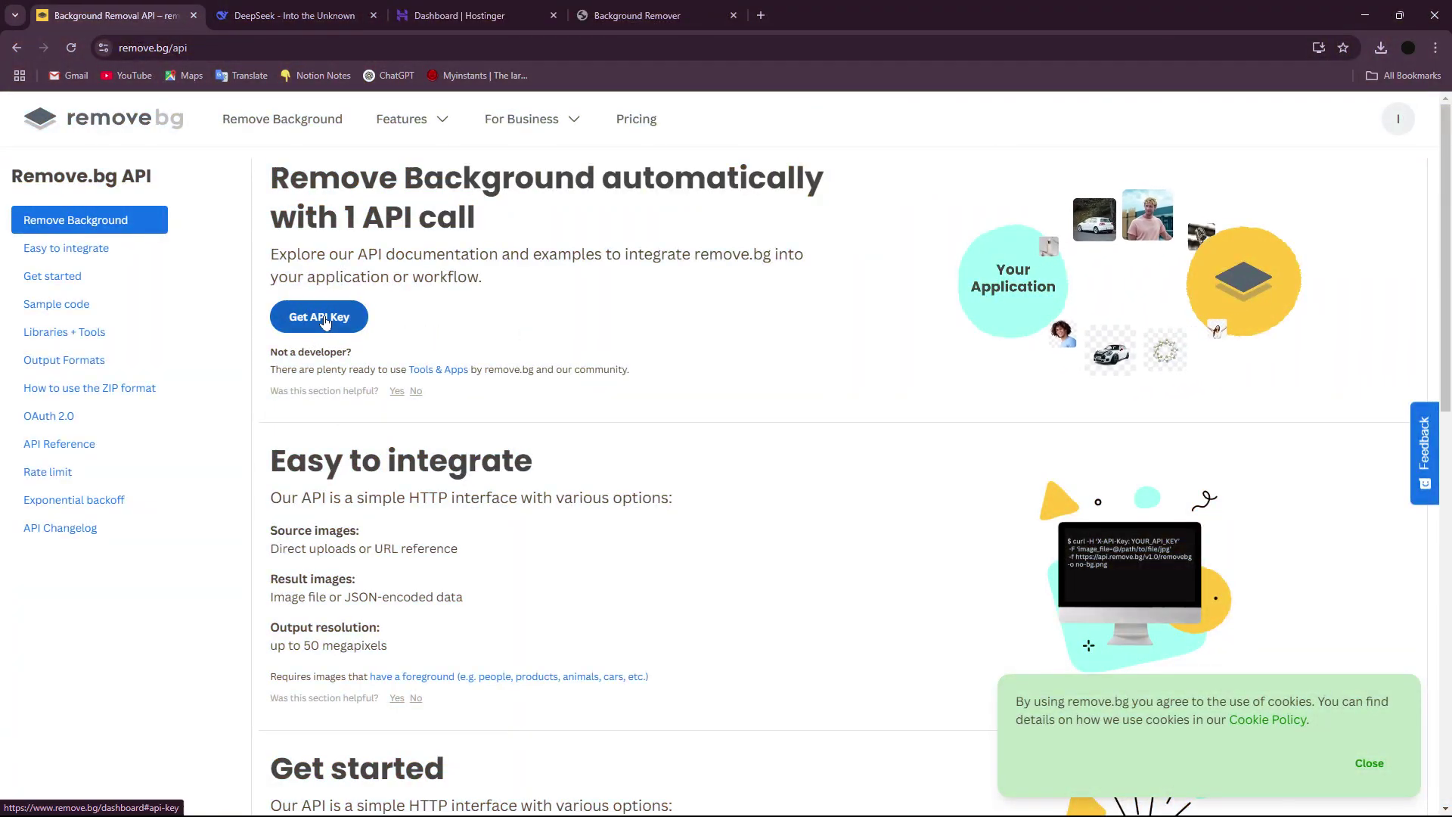
View the API key labelled bgremovetest in the remove.bg dashboard and return to the DeepSeek chat.
left_click(315, 321)
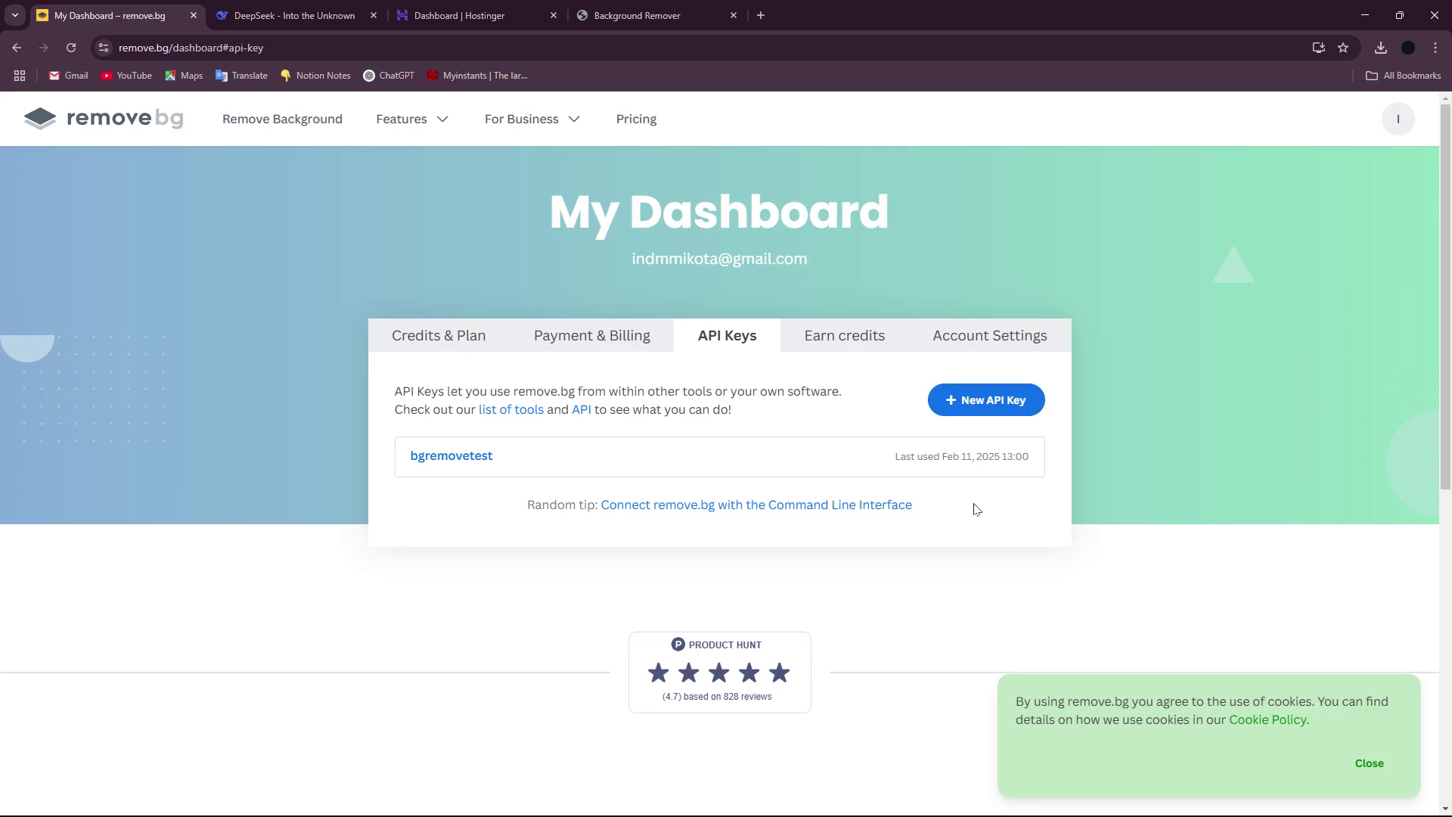
left_click(994, 405)
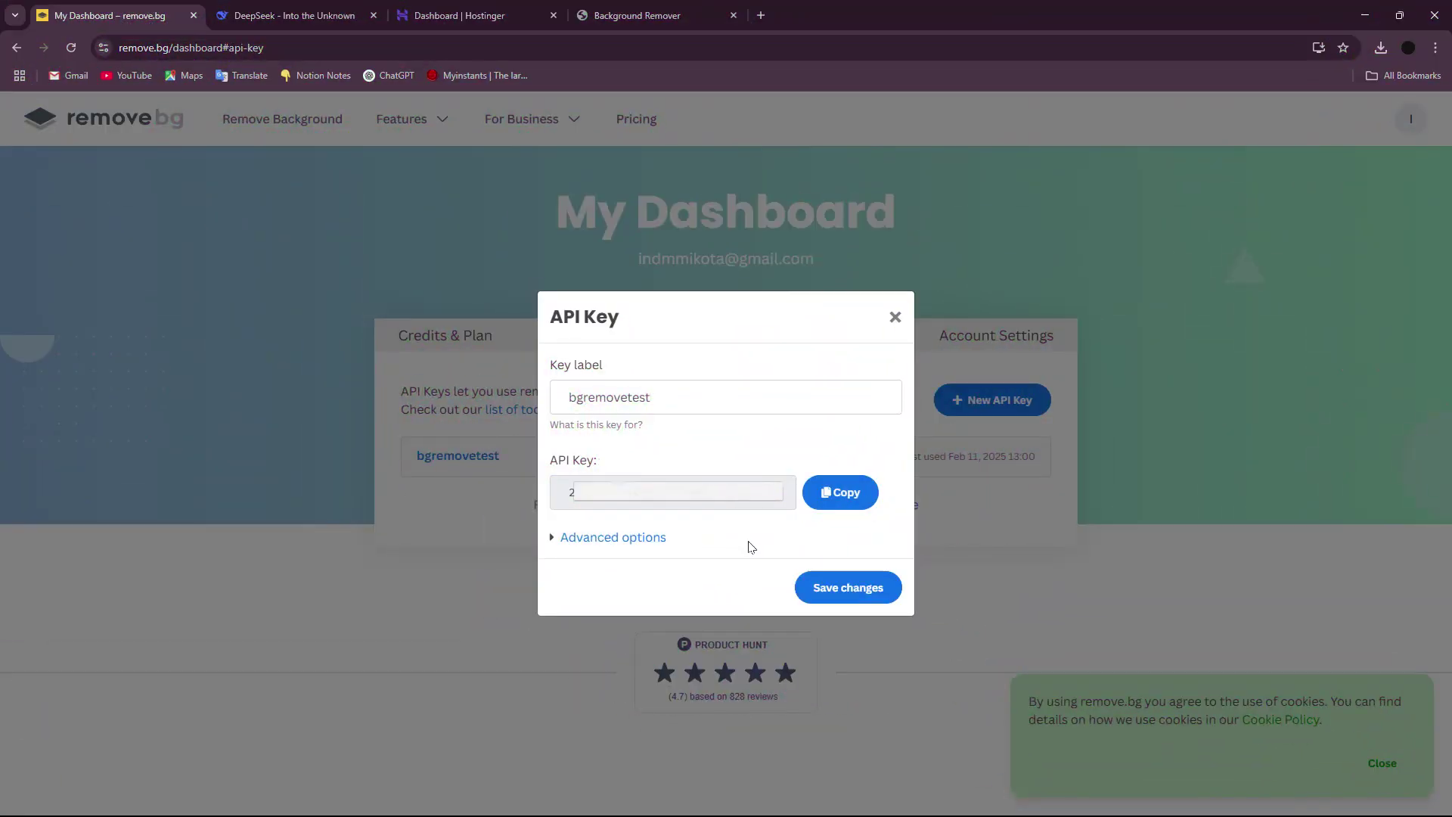
left_click(893, 318)
left_click(318, 9)
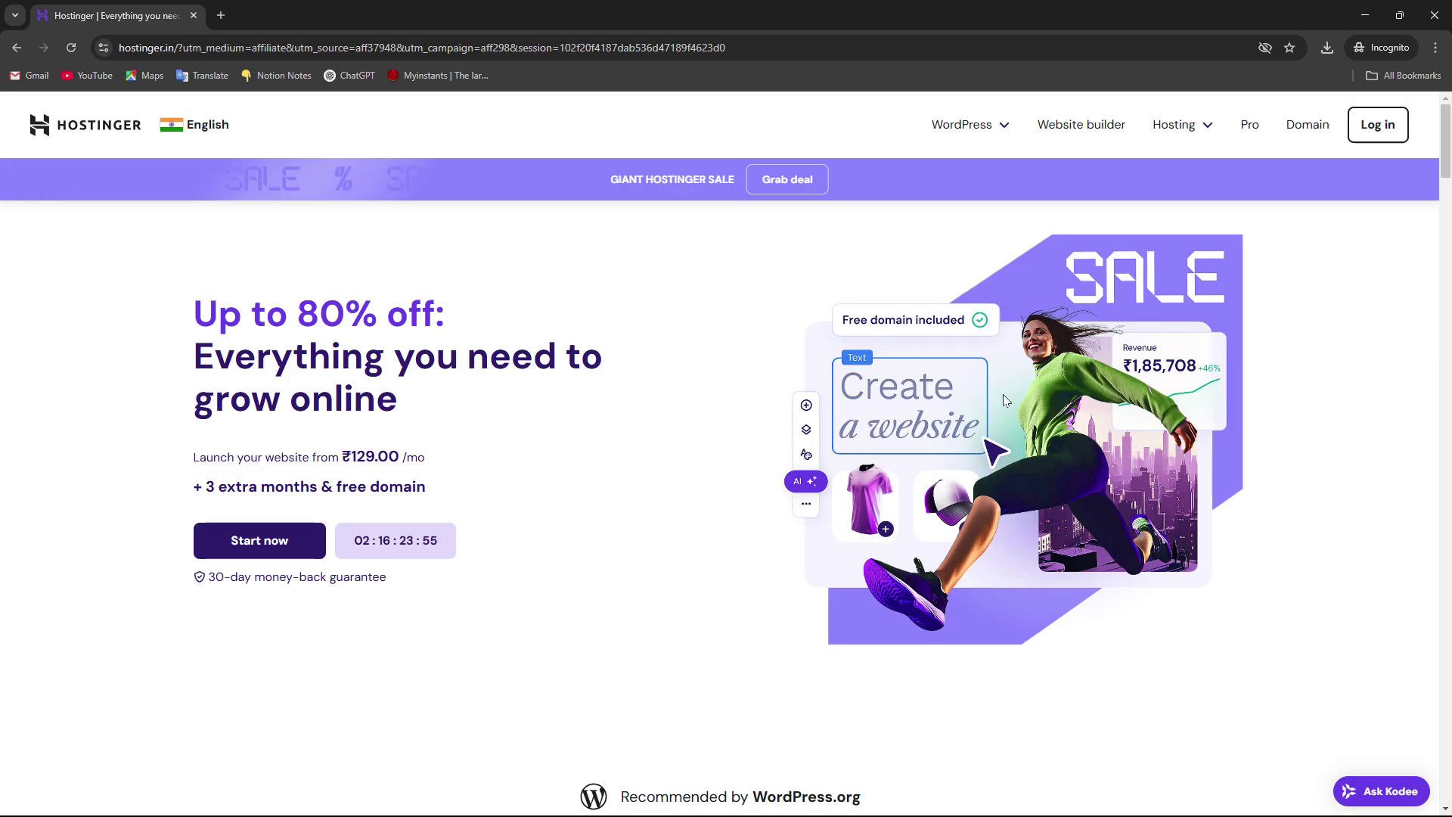
Compare the prices and included features of Hostinger's Single, Premium, Business and Cloud Startup hosting plans.
scroll(1002, 393, "down", 10)
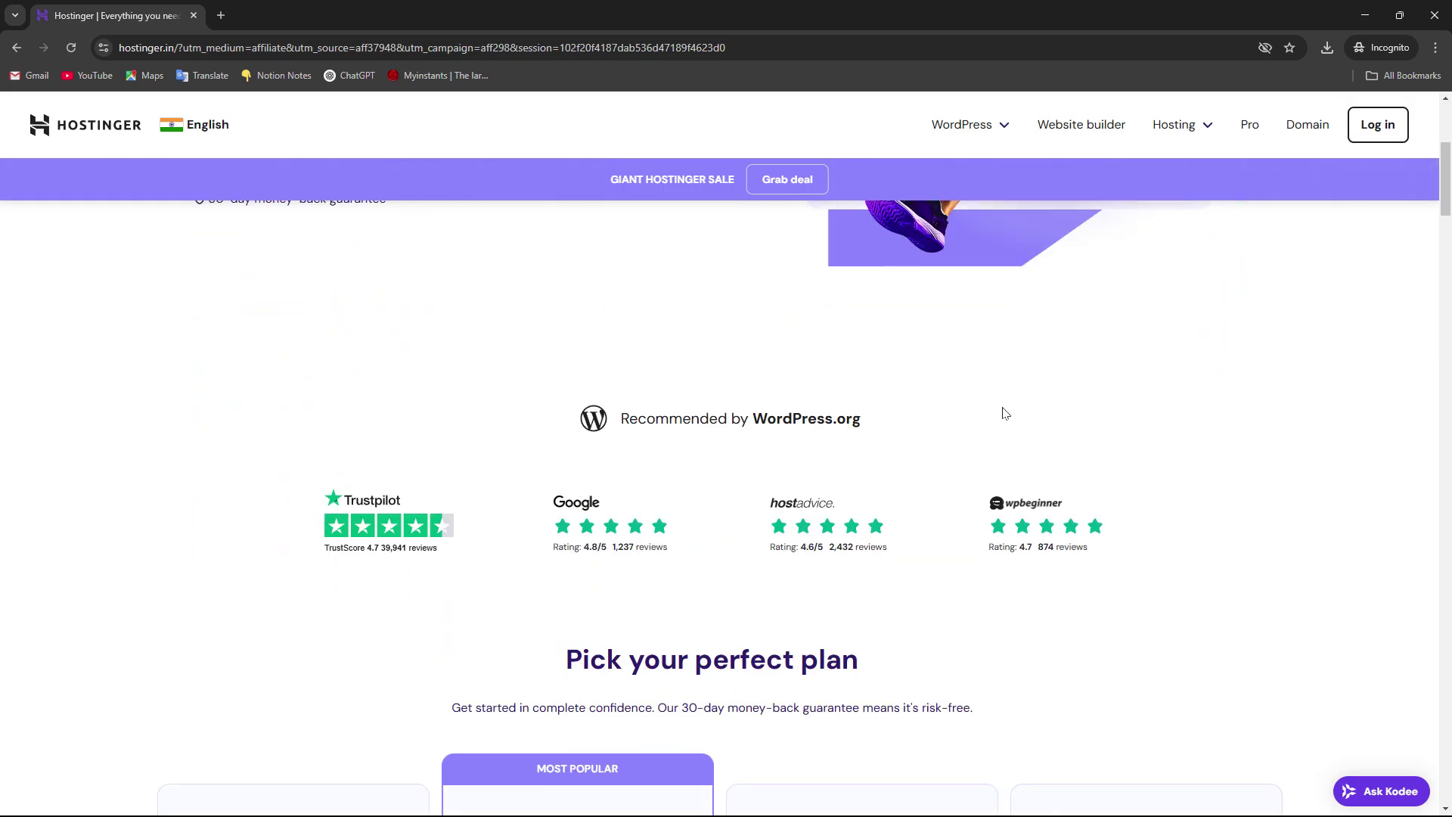
scroll(1199, 405, "up", 1)
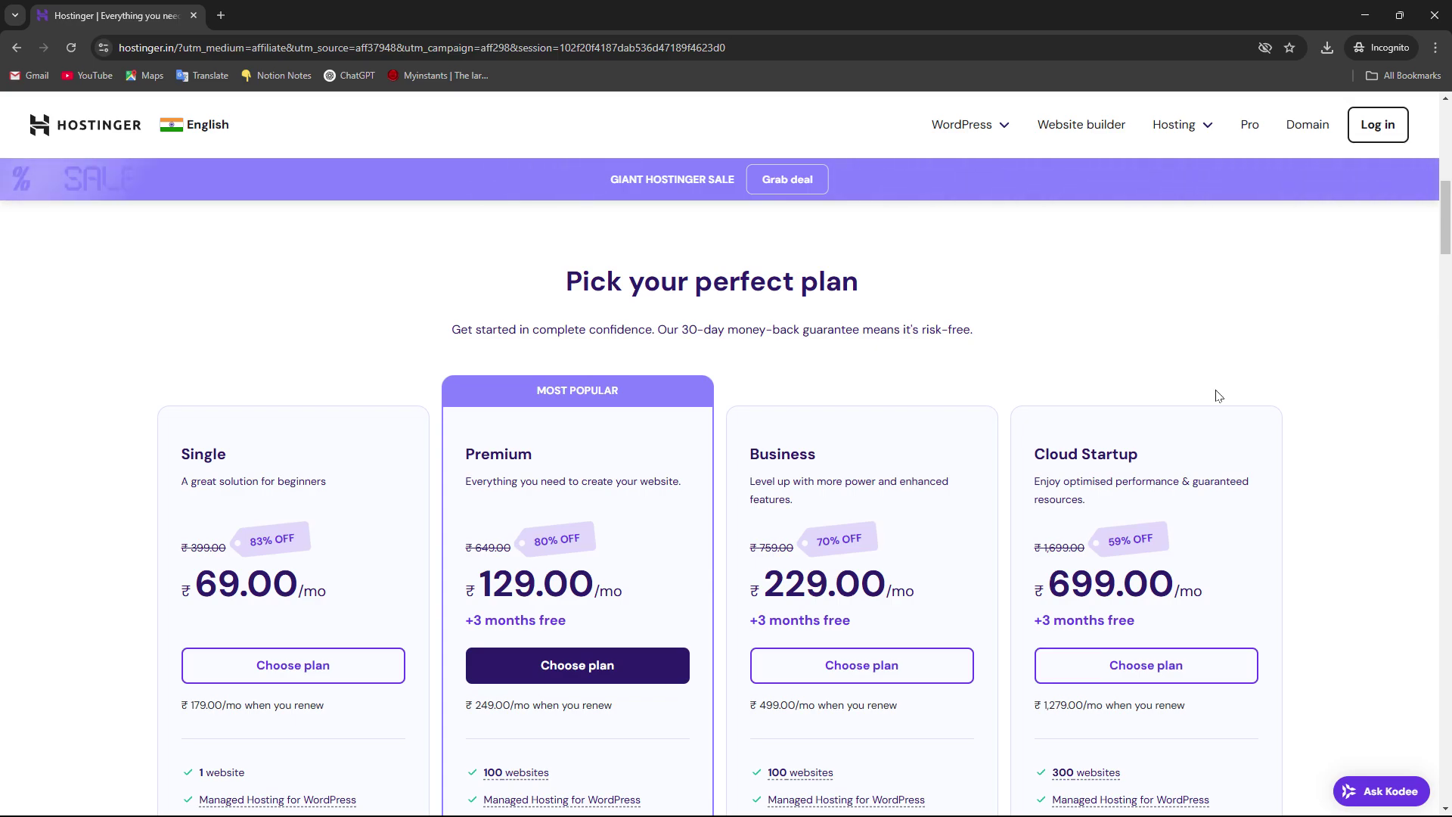
scroll(1271, 390, "down", 1)
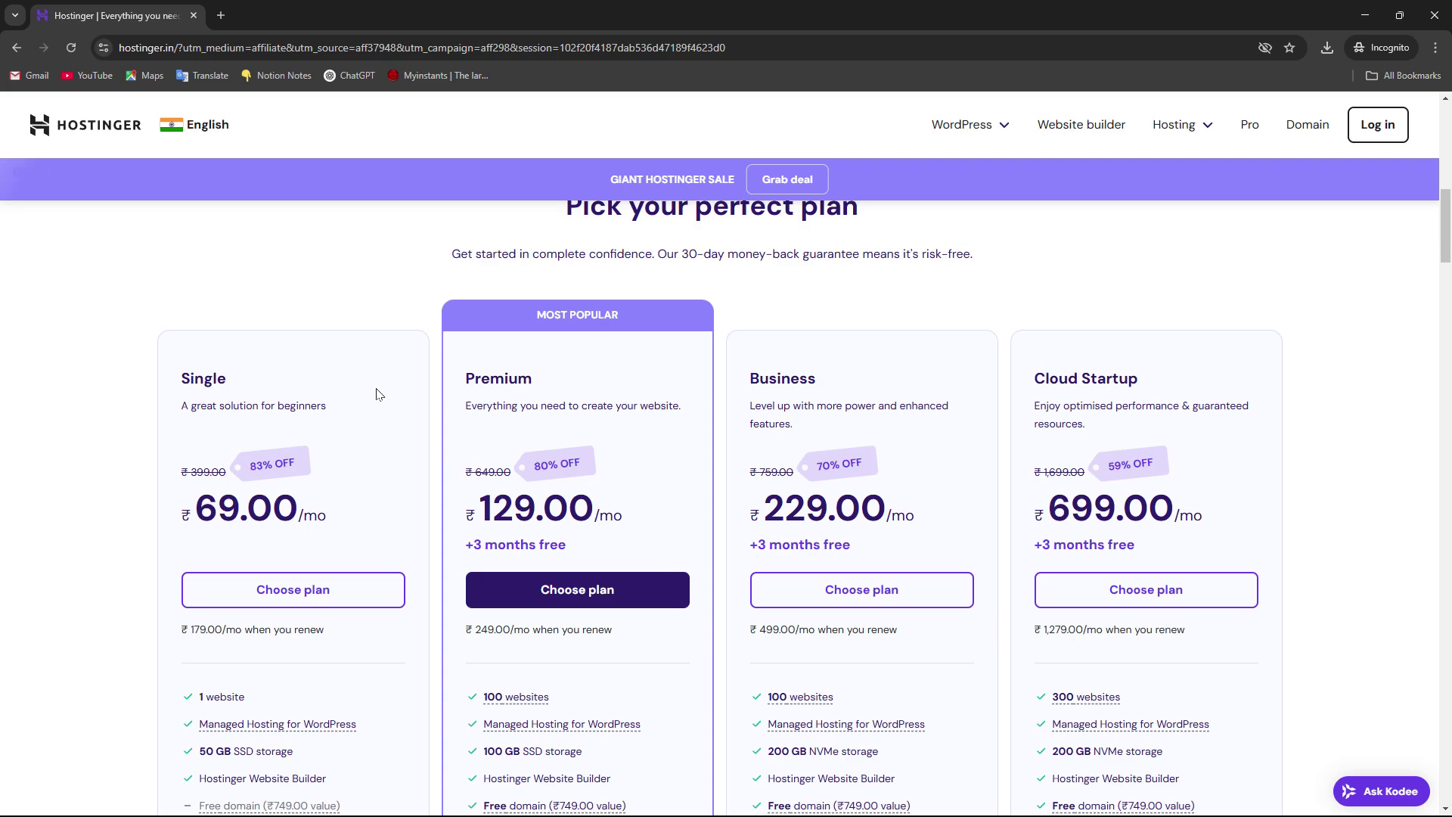
scroll(381, 394, "down", 2)
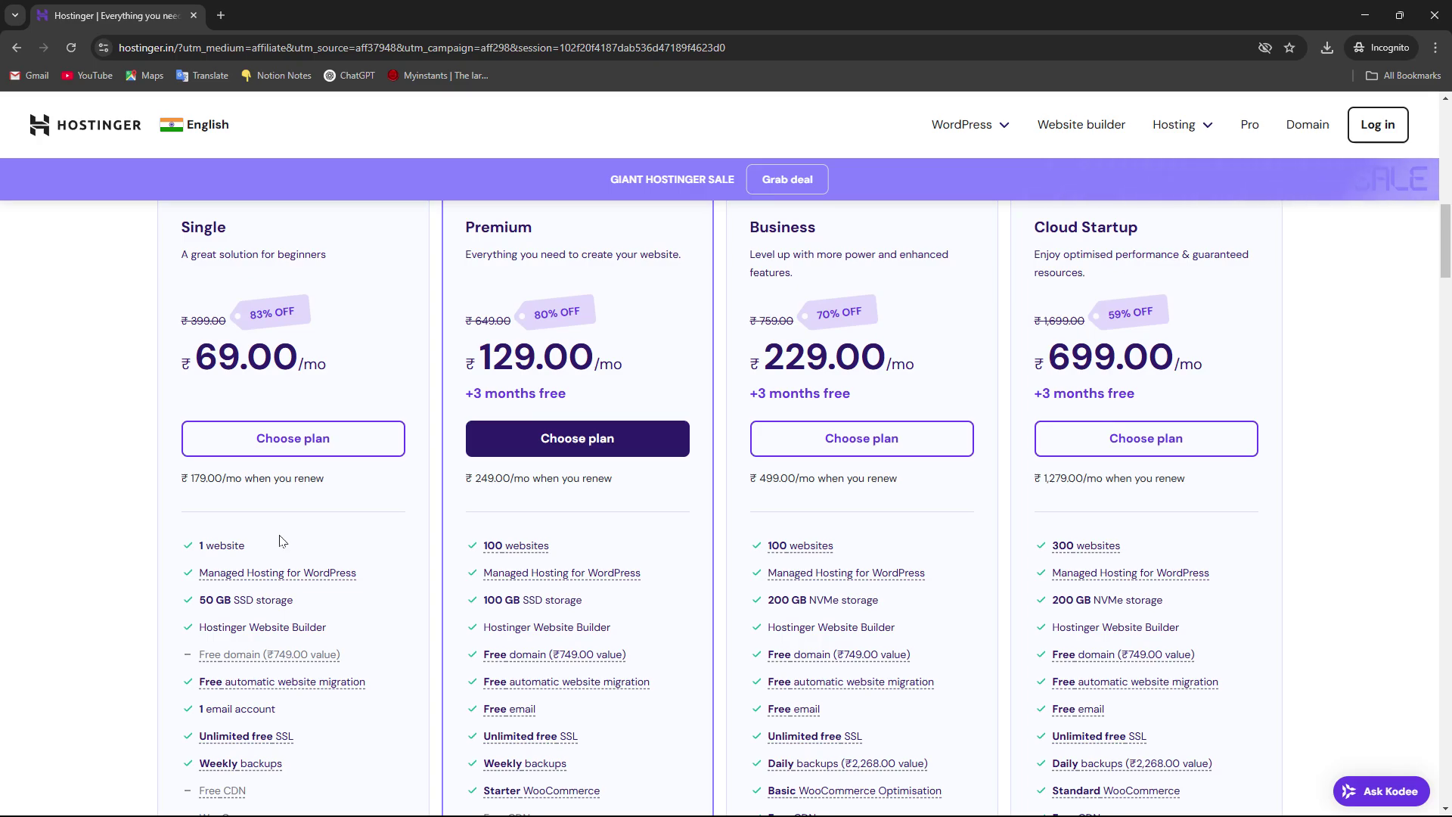
scroll(279, 540, "up", 1)
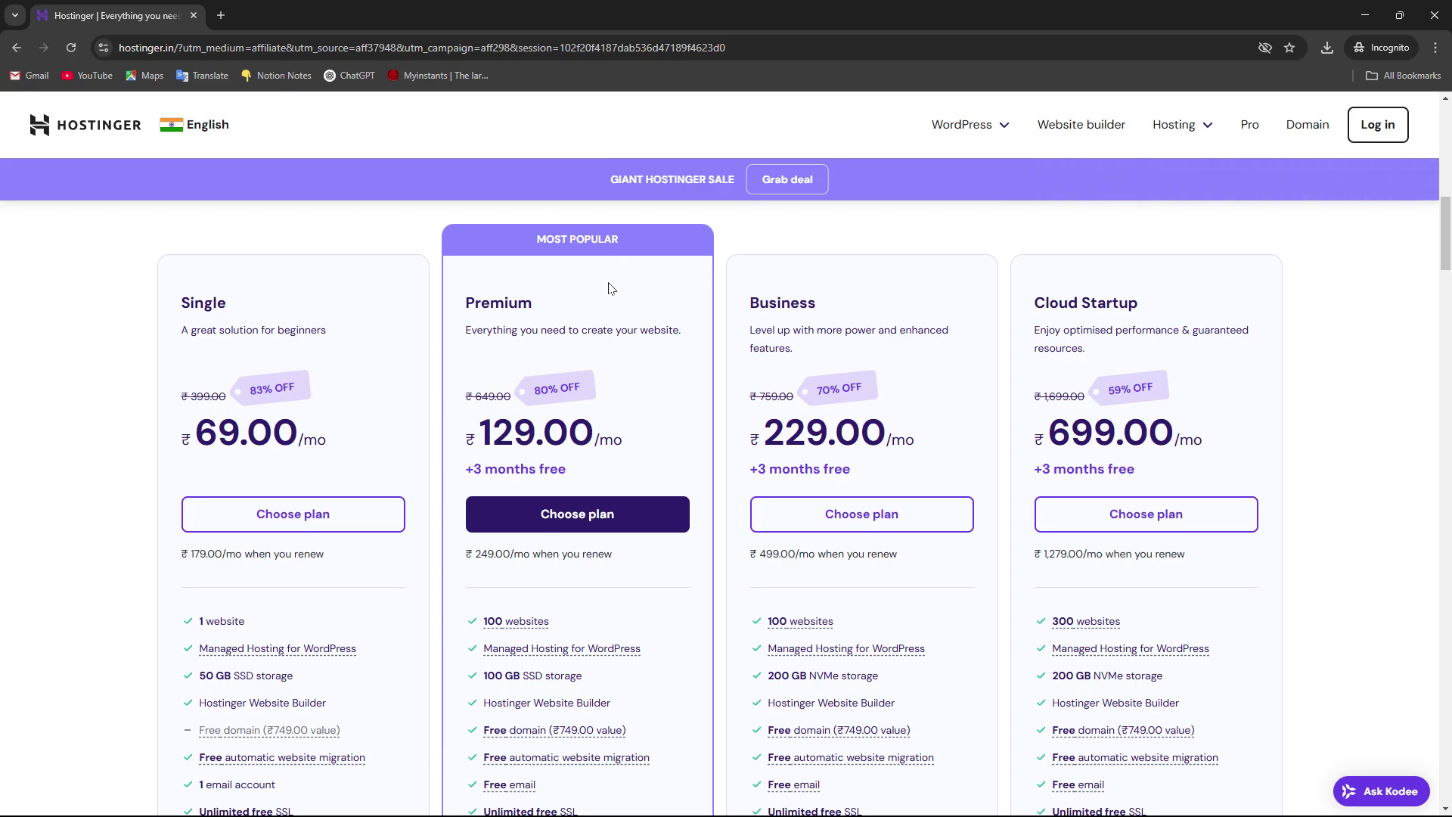
scroll(617, 533, "down", 1)
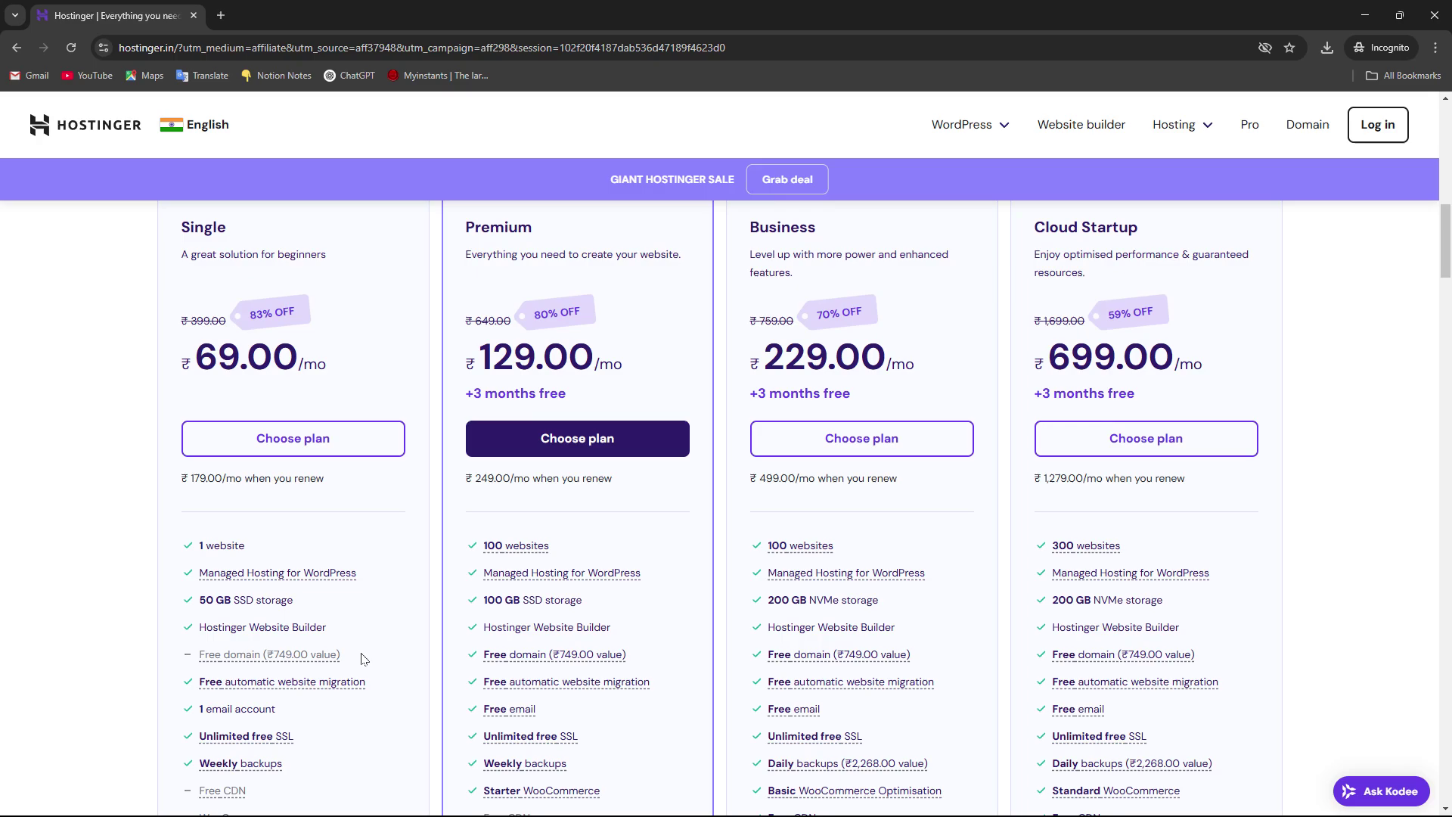
scroll(638, 363, "up", 1)
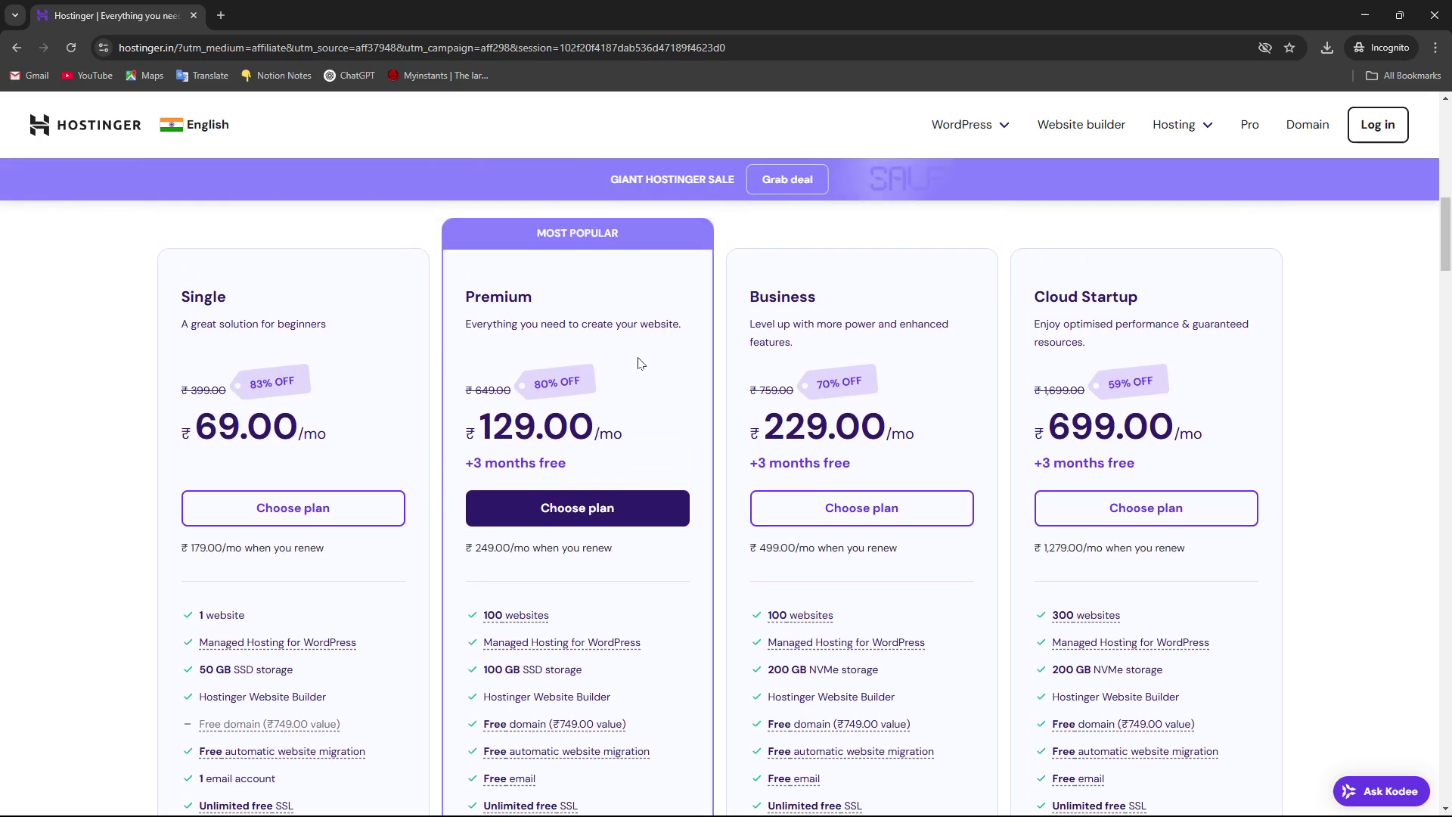
scroll(639, 371, "down", 3)
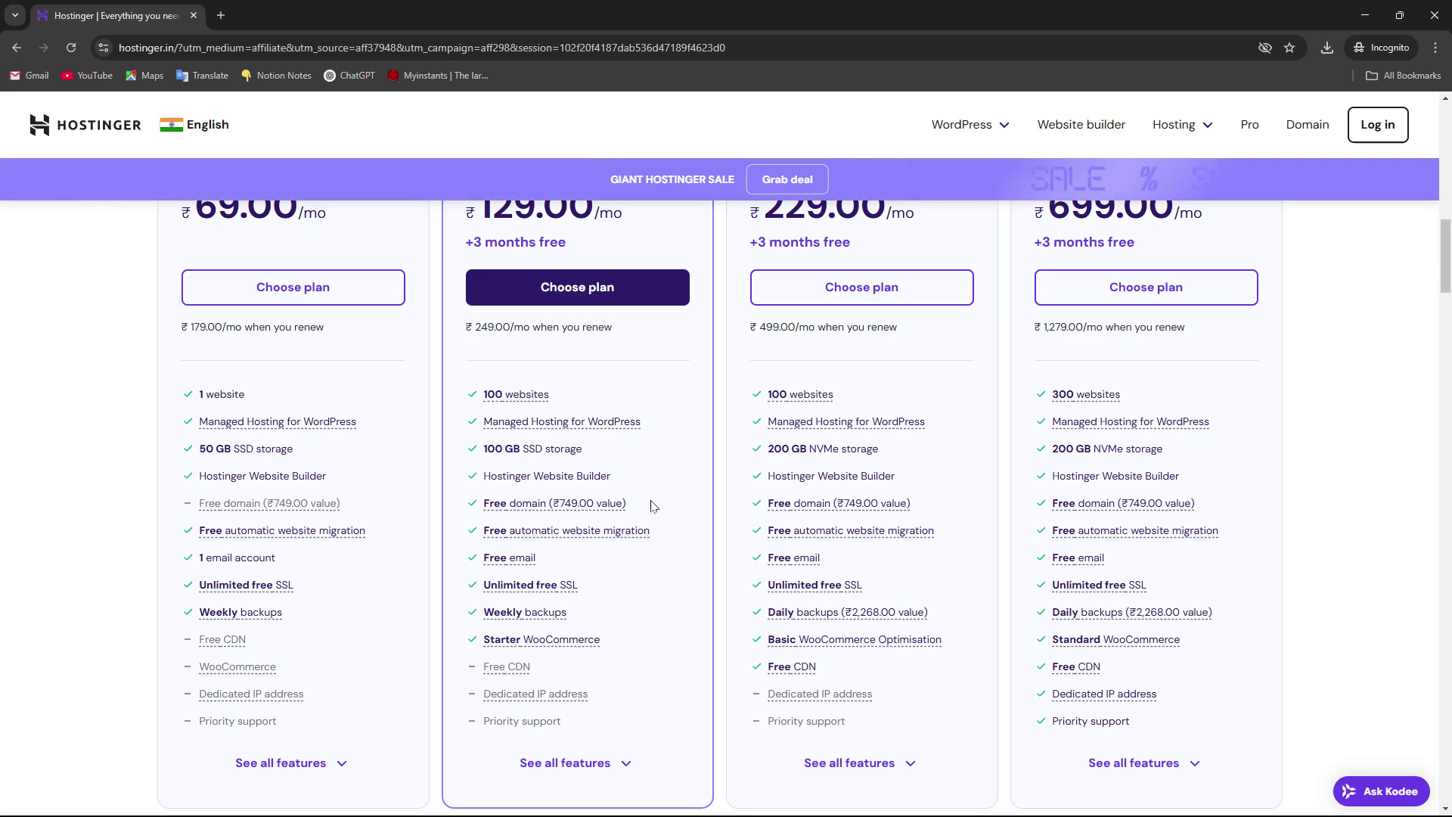
scroll(651, 502, "up", 3)
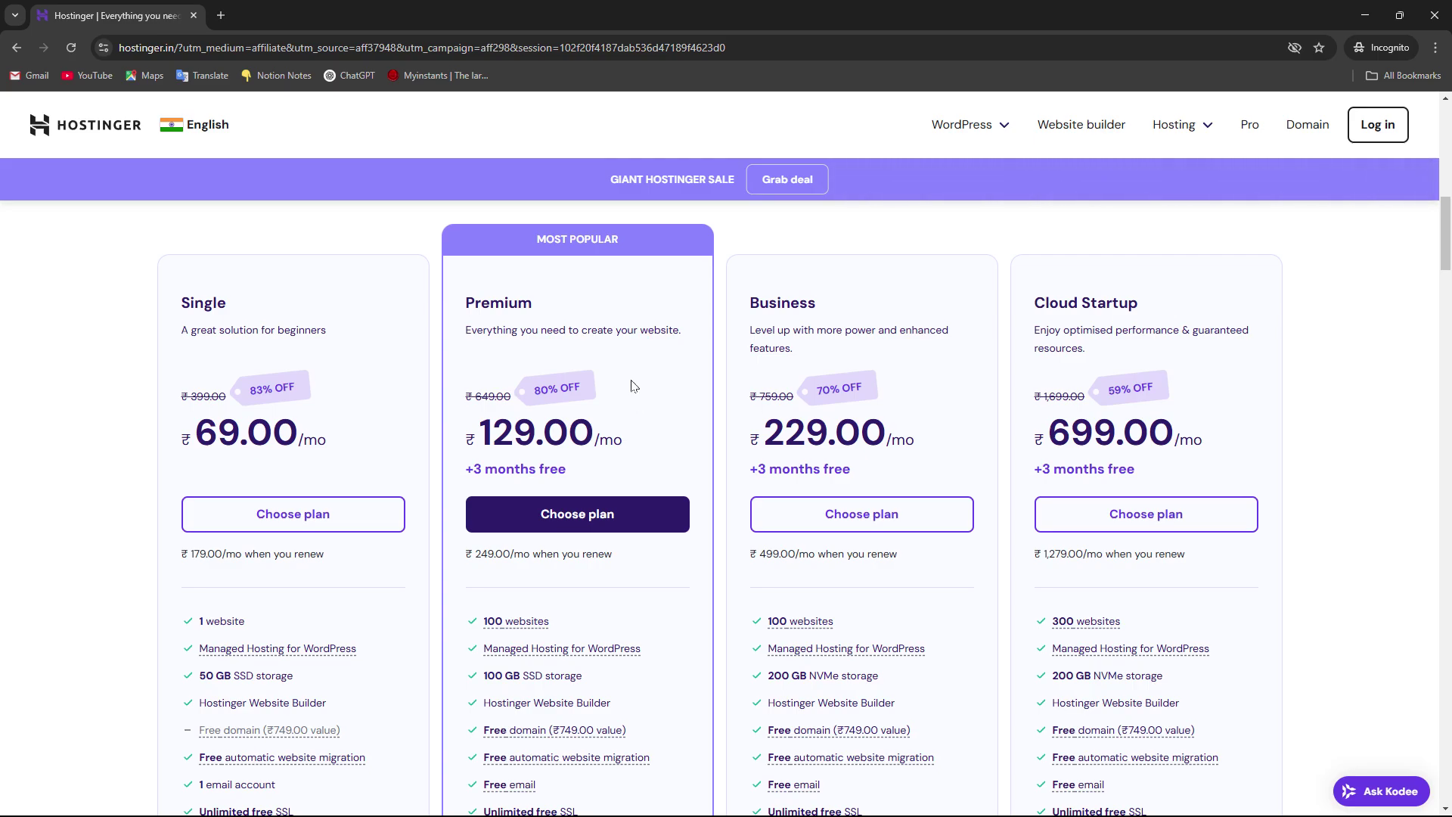
Choose the Premium hosting plan and check its subtotal in the cart.
left_click(628, 522)
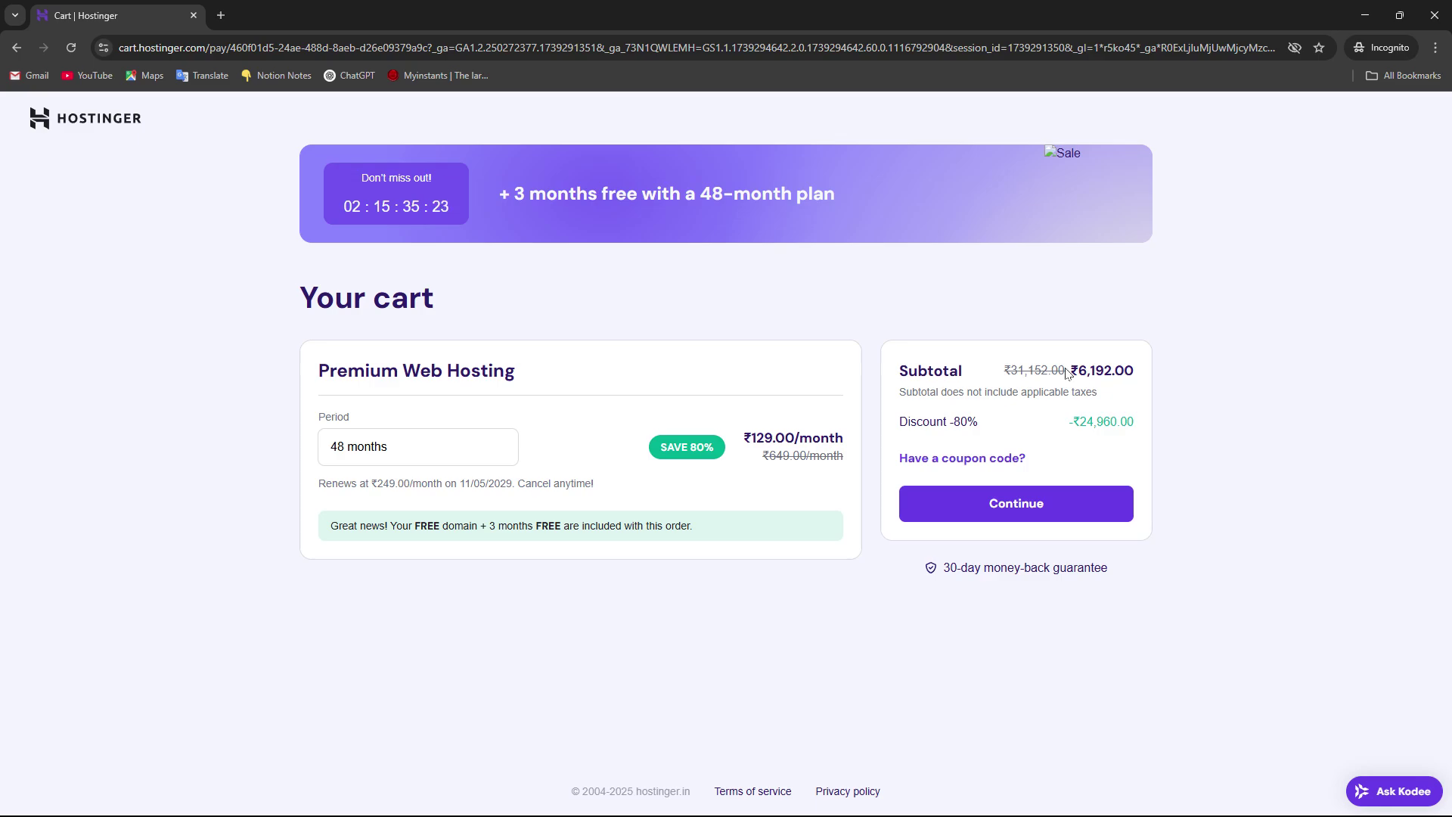
left_click_drag(1082, 372, 1135, 371)
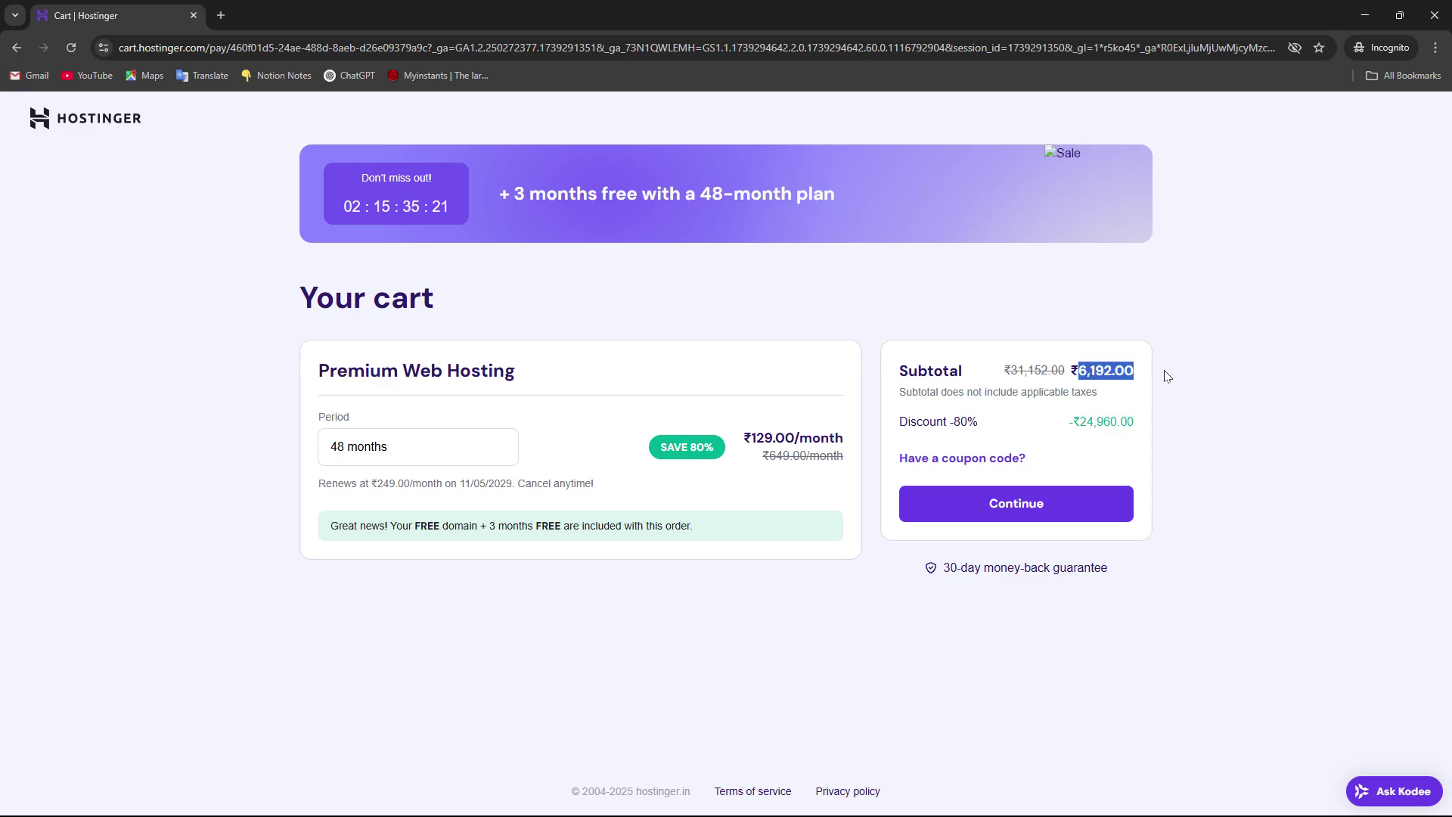
left_click(1179, 390)
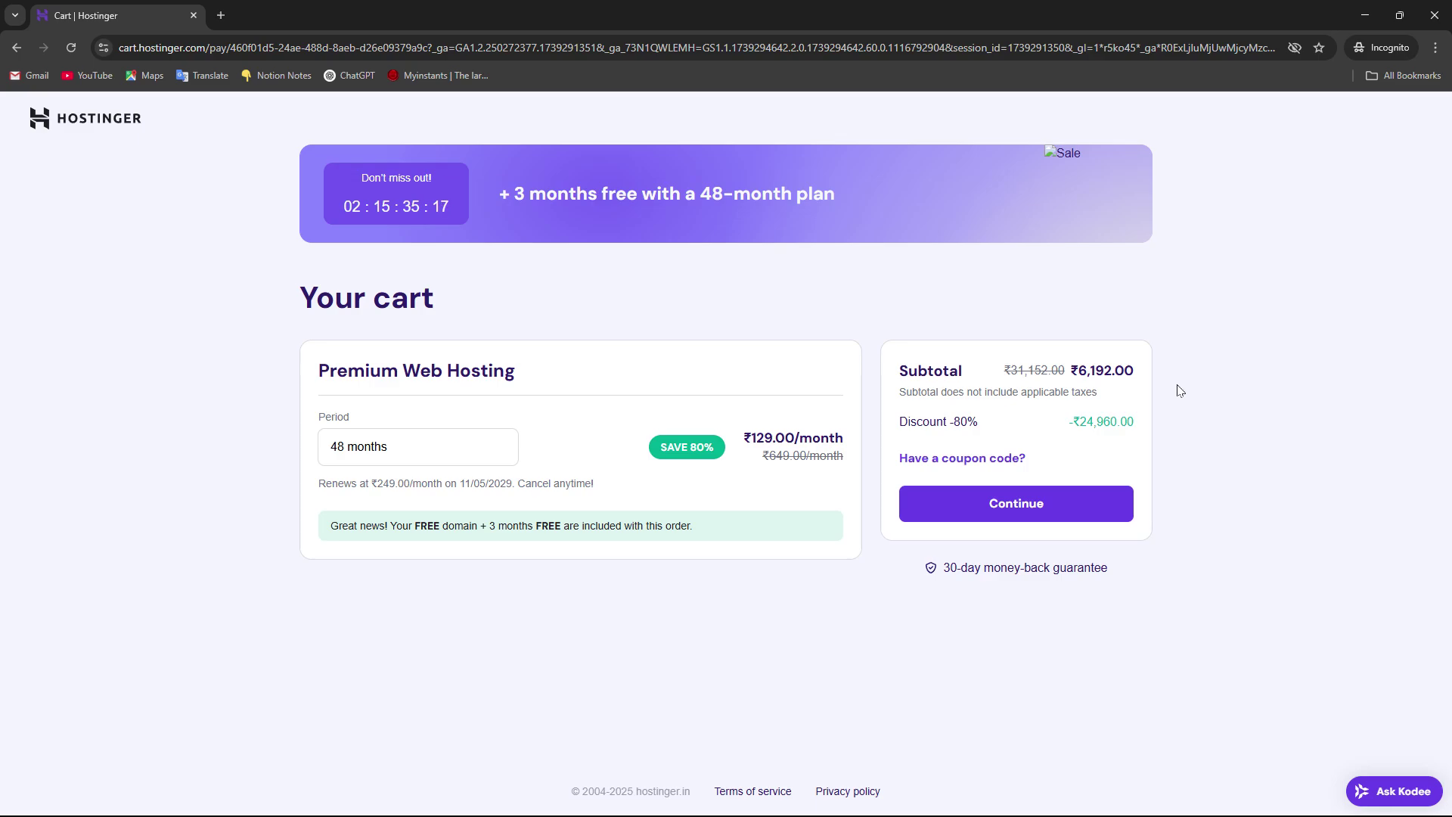
Try the 24-month period for Premium Web Hosting, and set the period to 12 months.
left_click(426, 445)
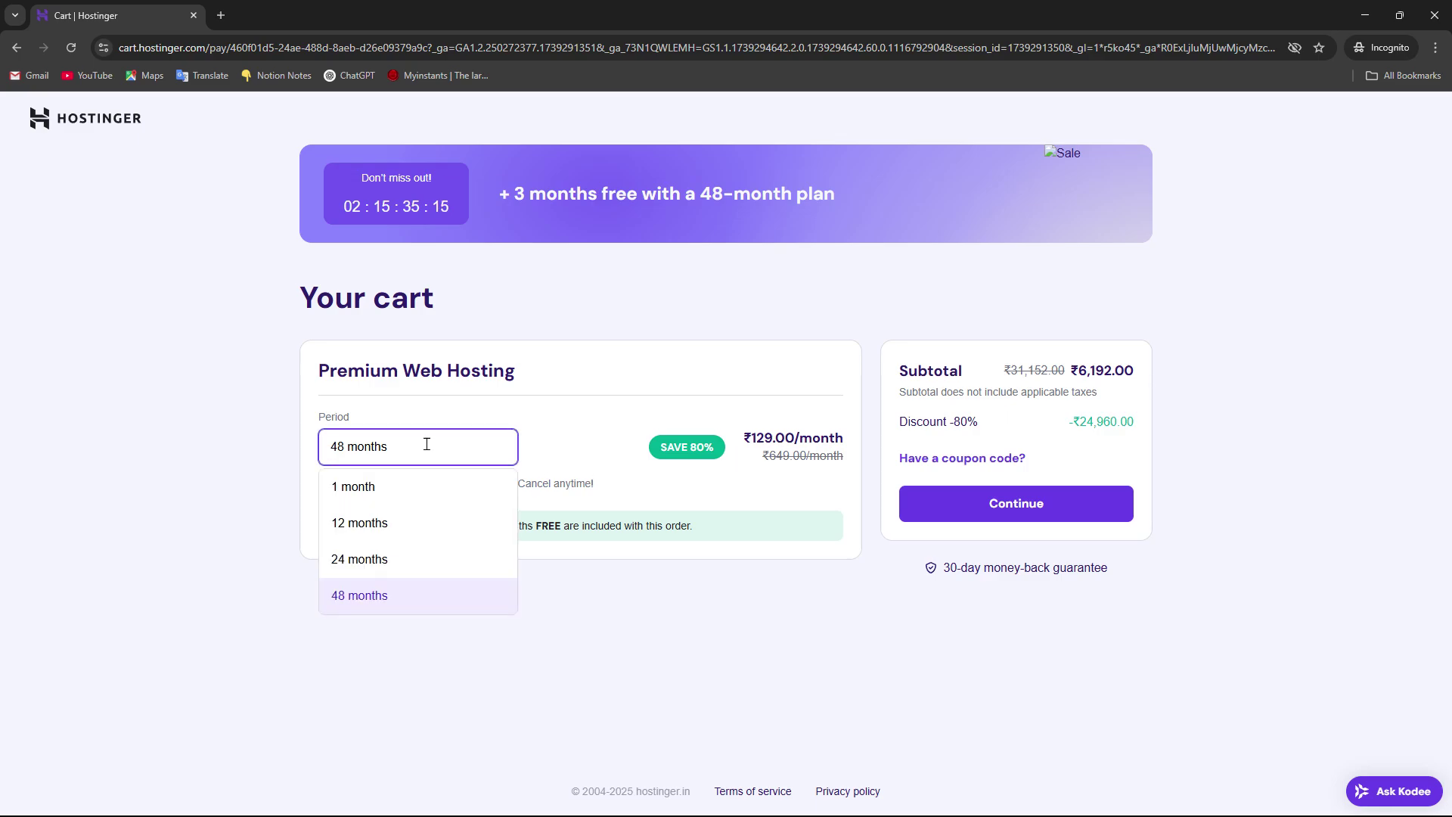
left_click(379, 559)
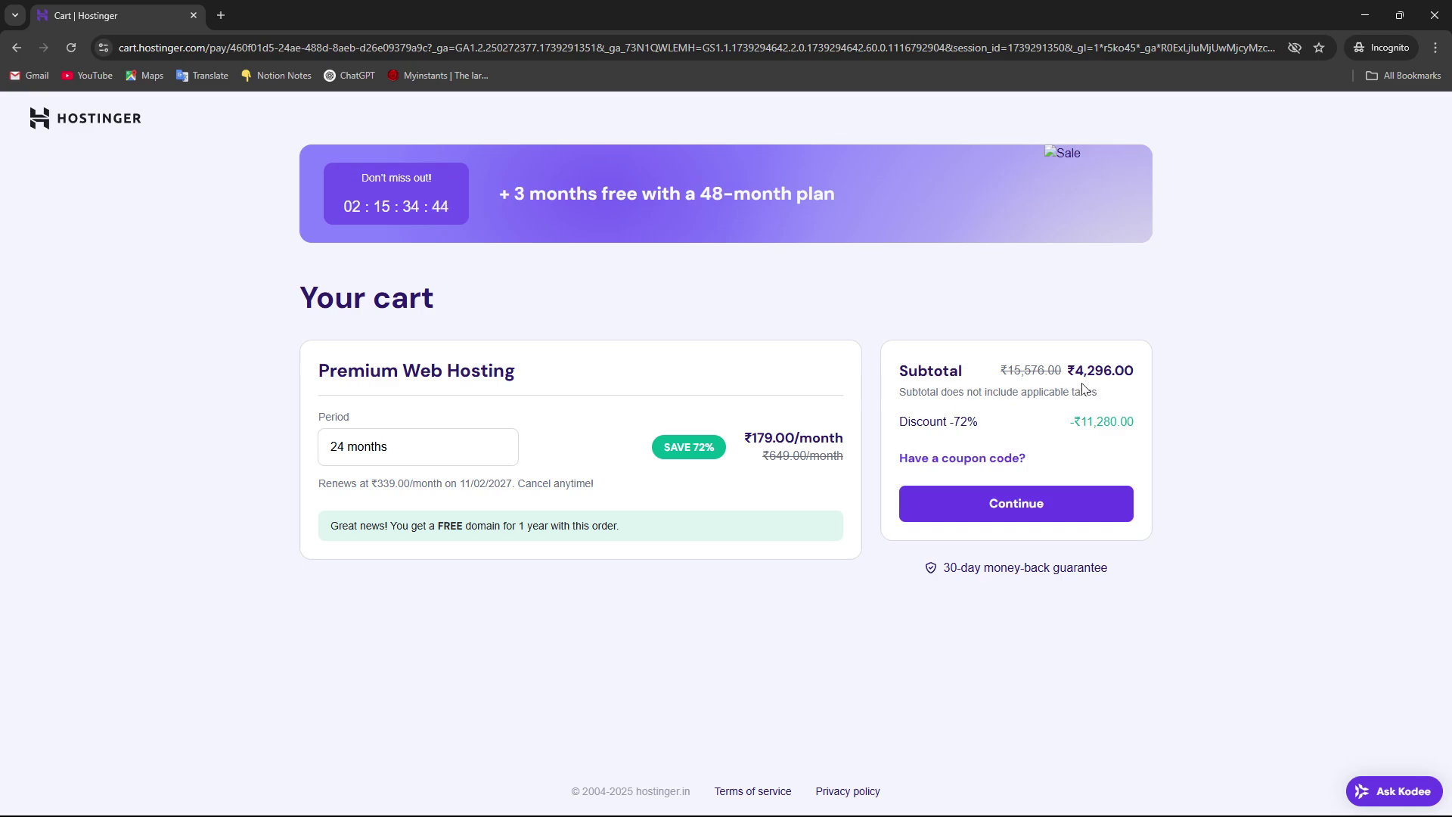
left_click(413, 440)
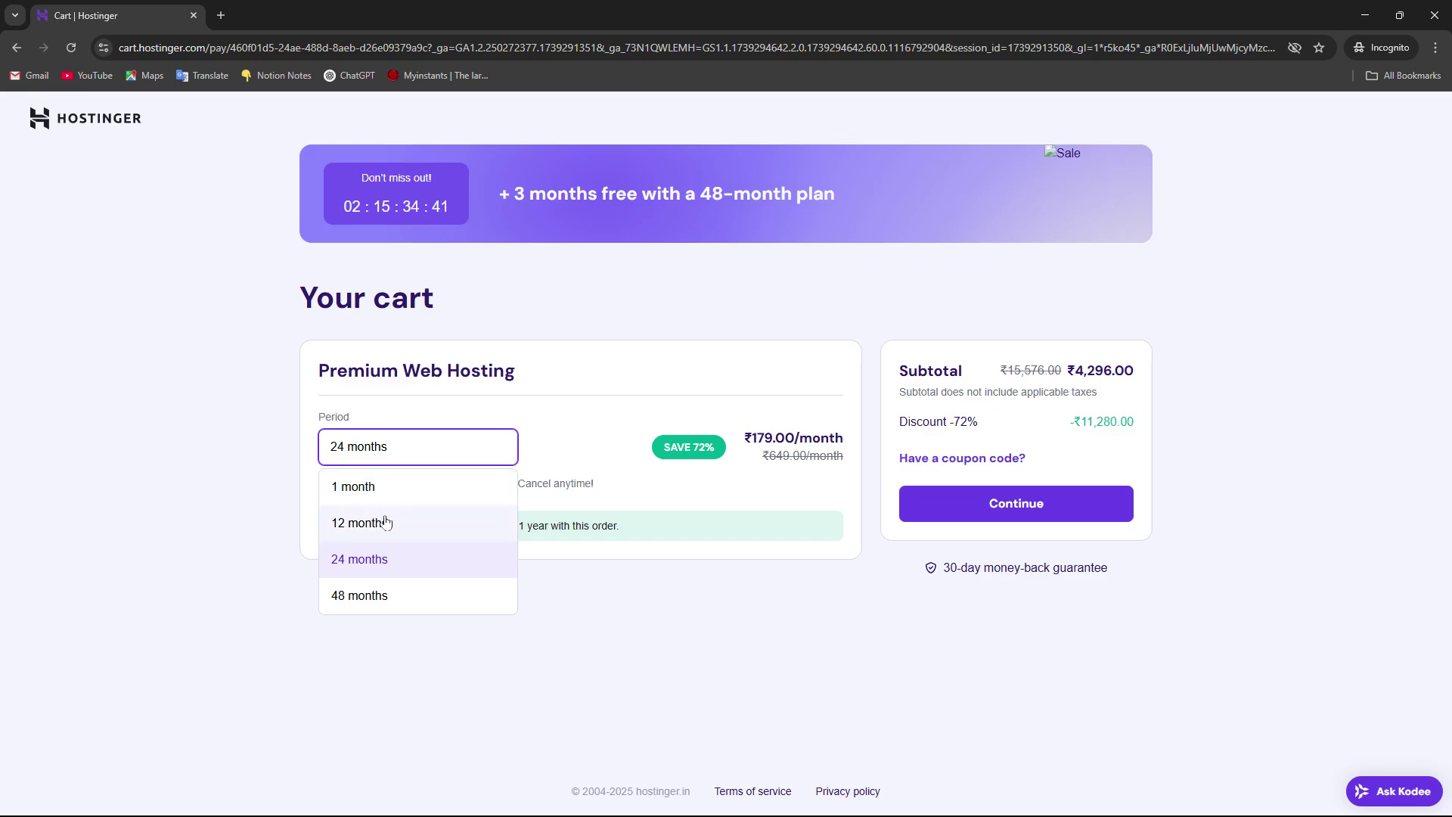
left_click(386, 519)
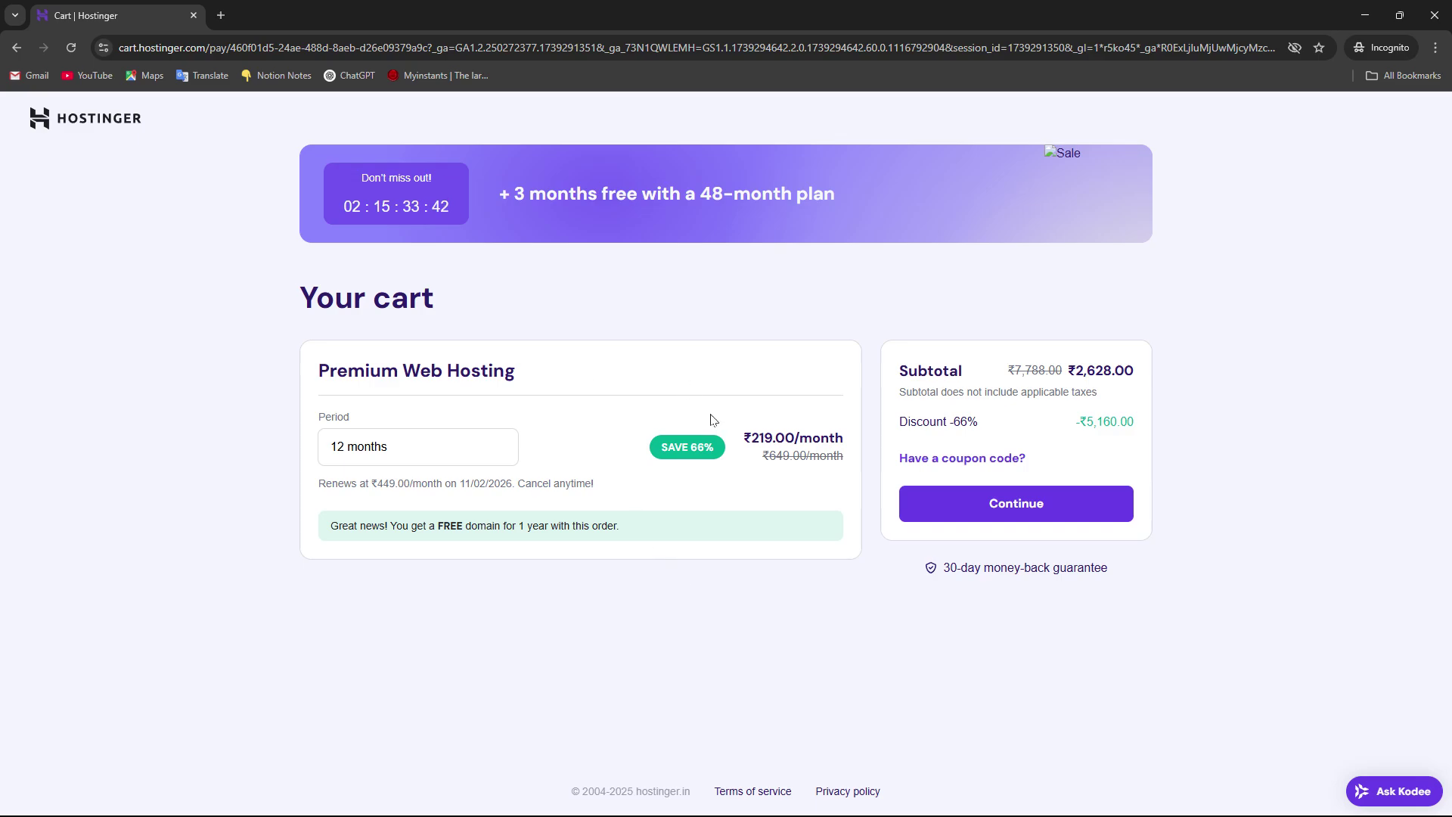
left_click(511, 446)
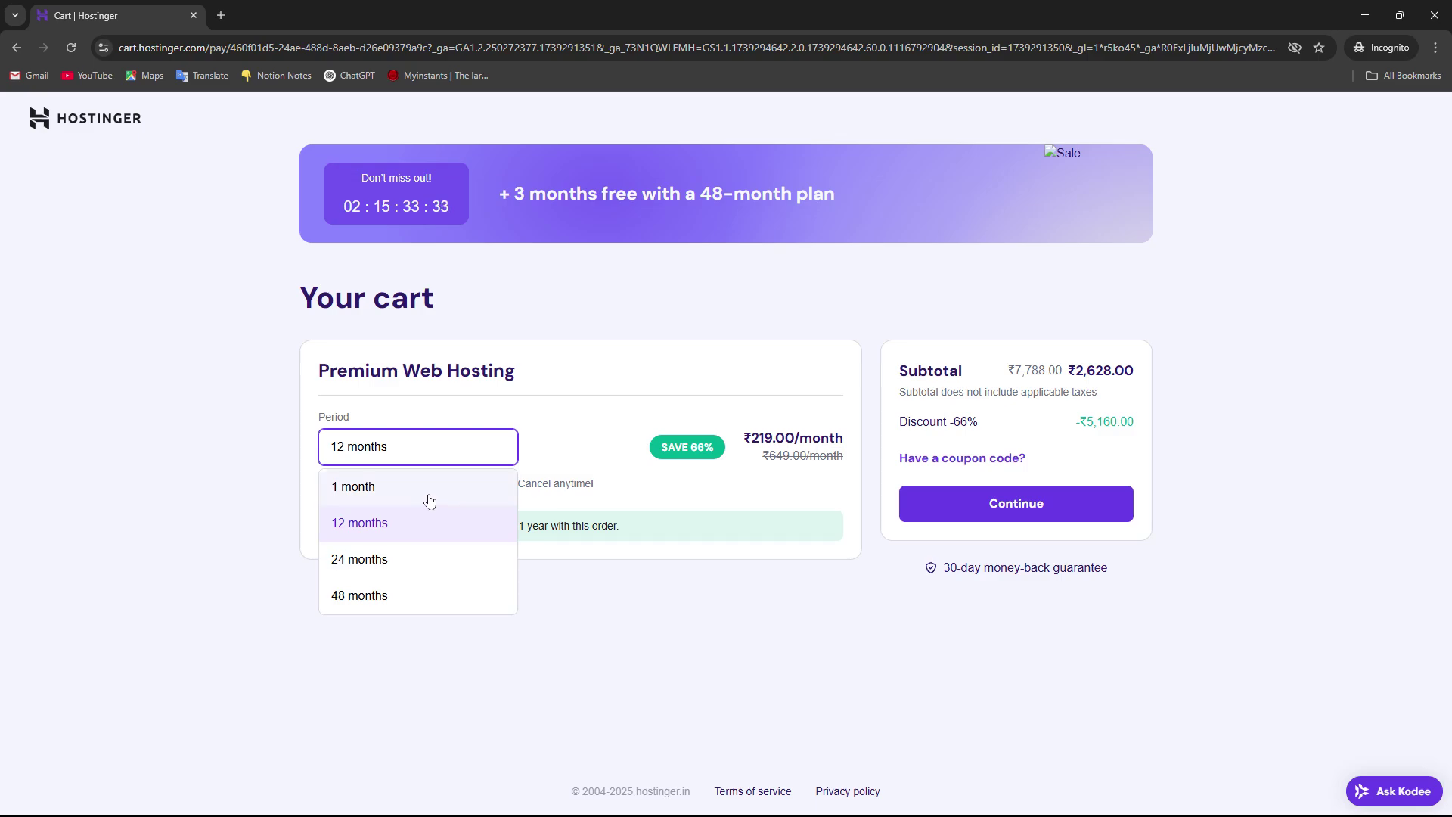
left_click(823, 628)
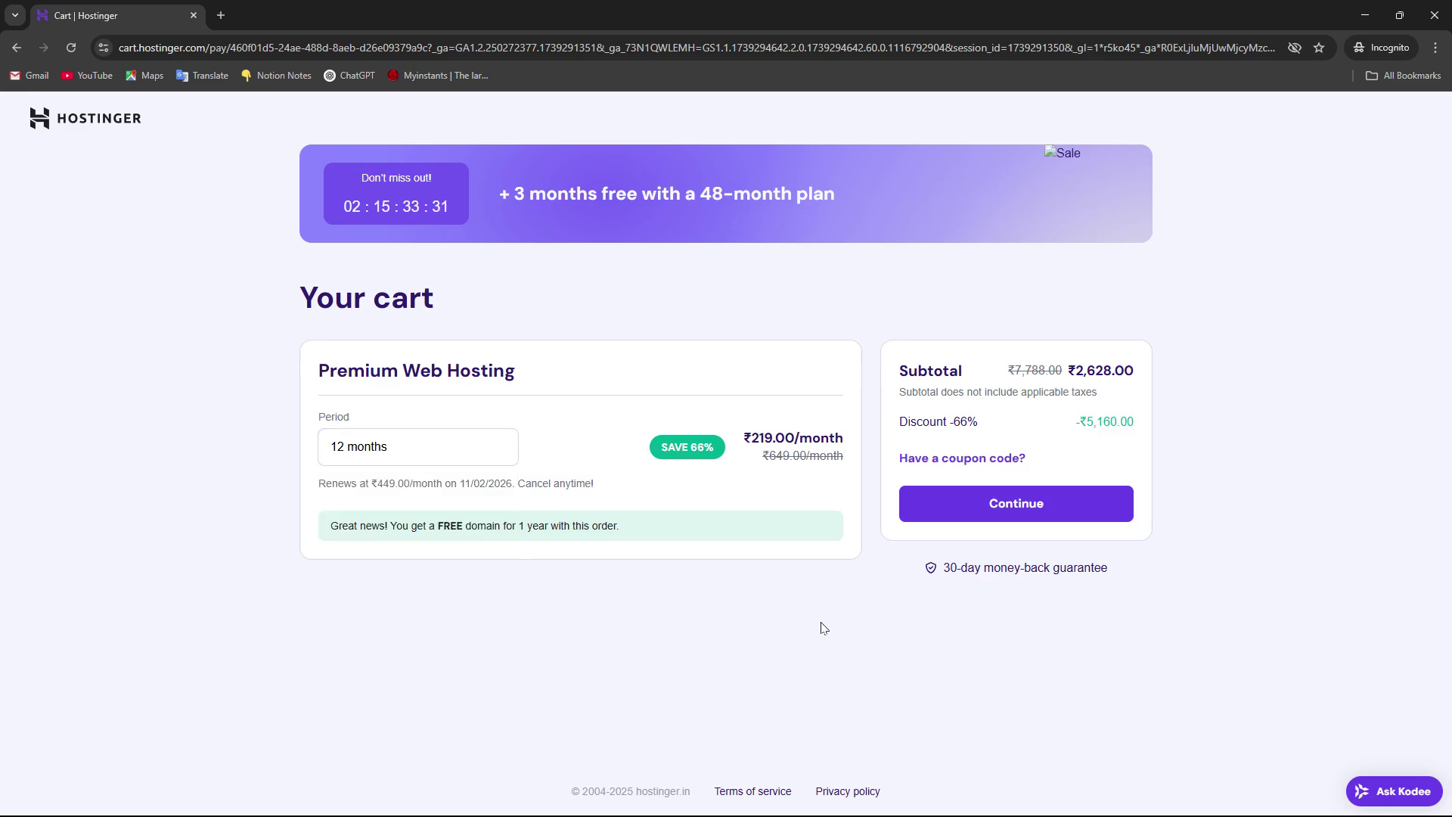
Reveal the coupon code field in the cart and set the Premium Web Hosting period to 48 months.
left_click(1004, 460)
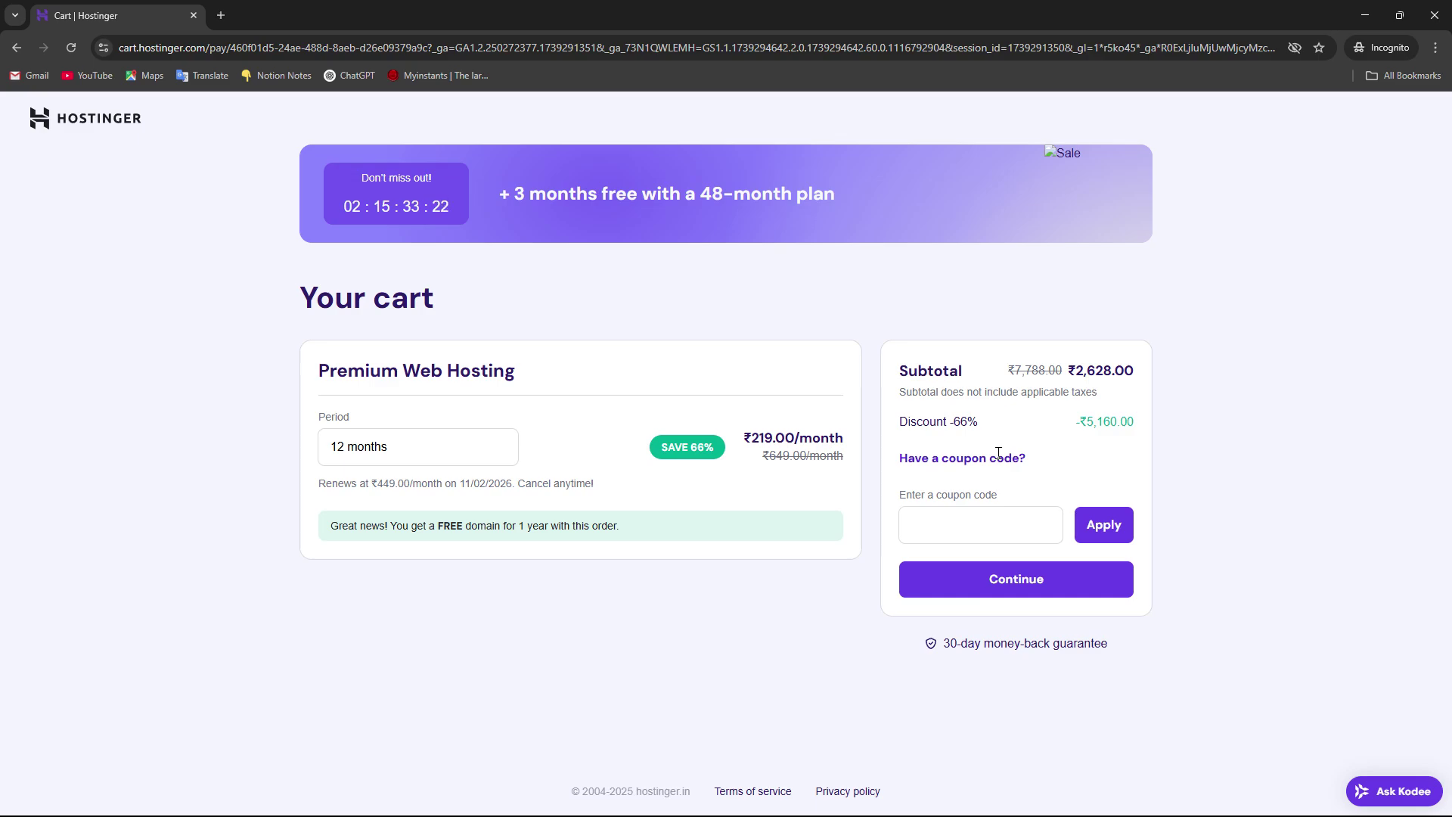
left_click(418, 446)
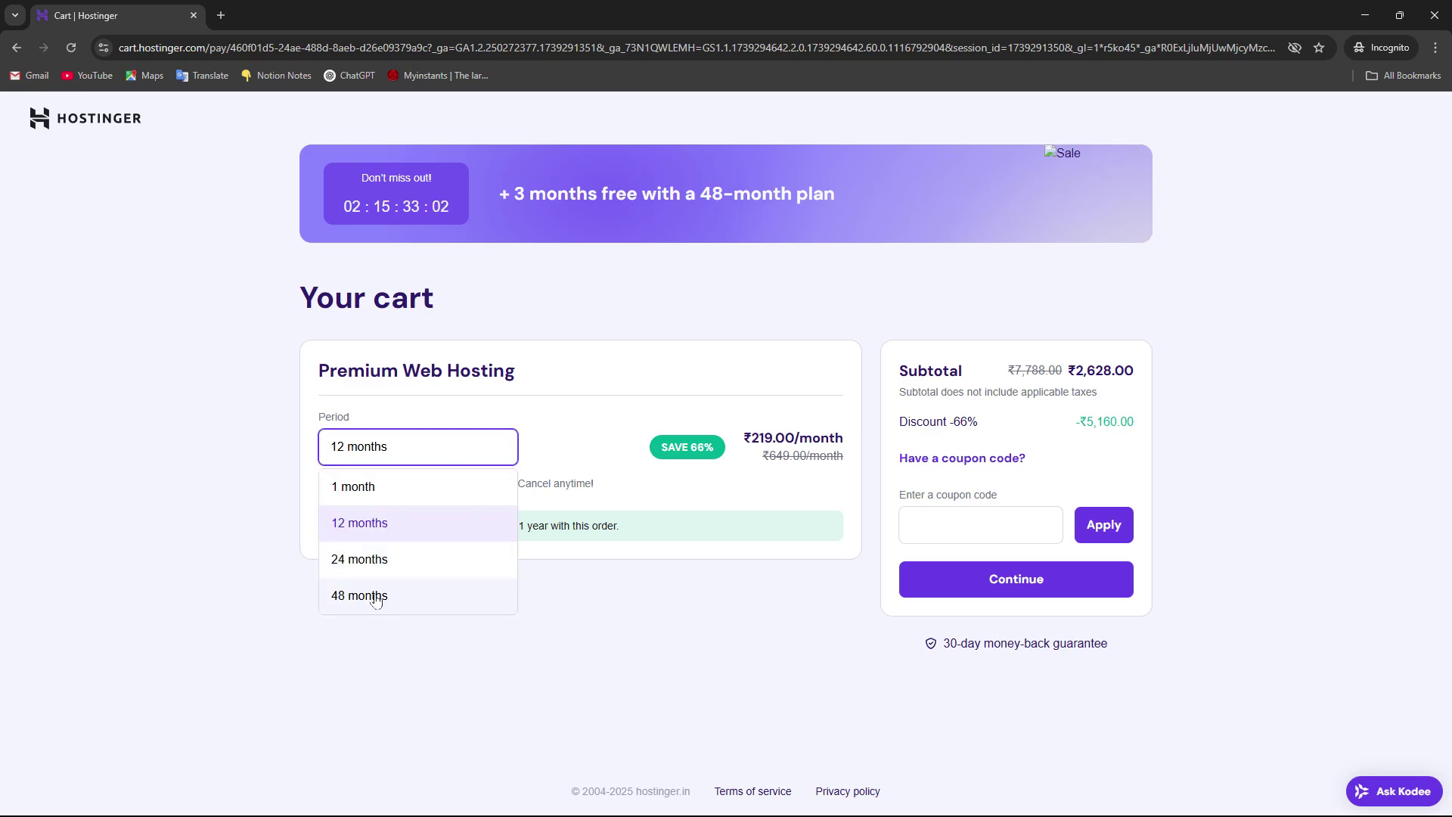
left_click(375, 593)
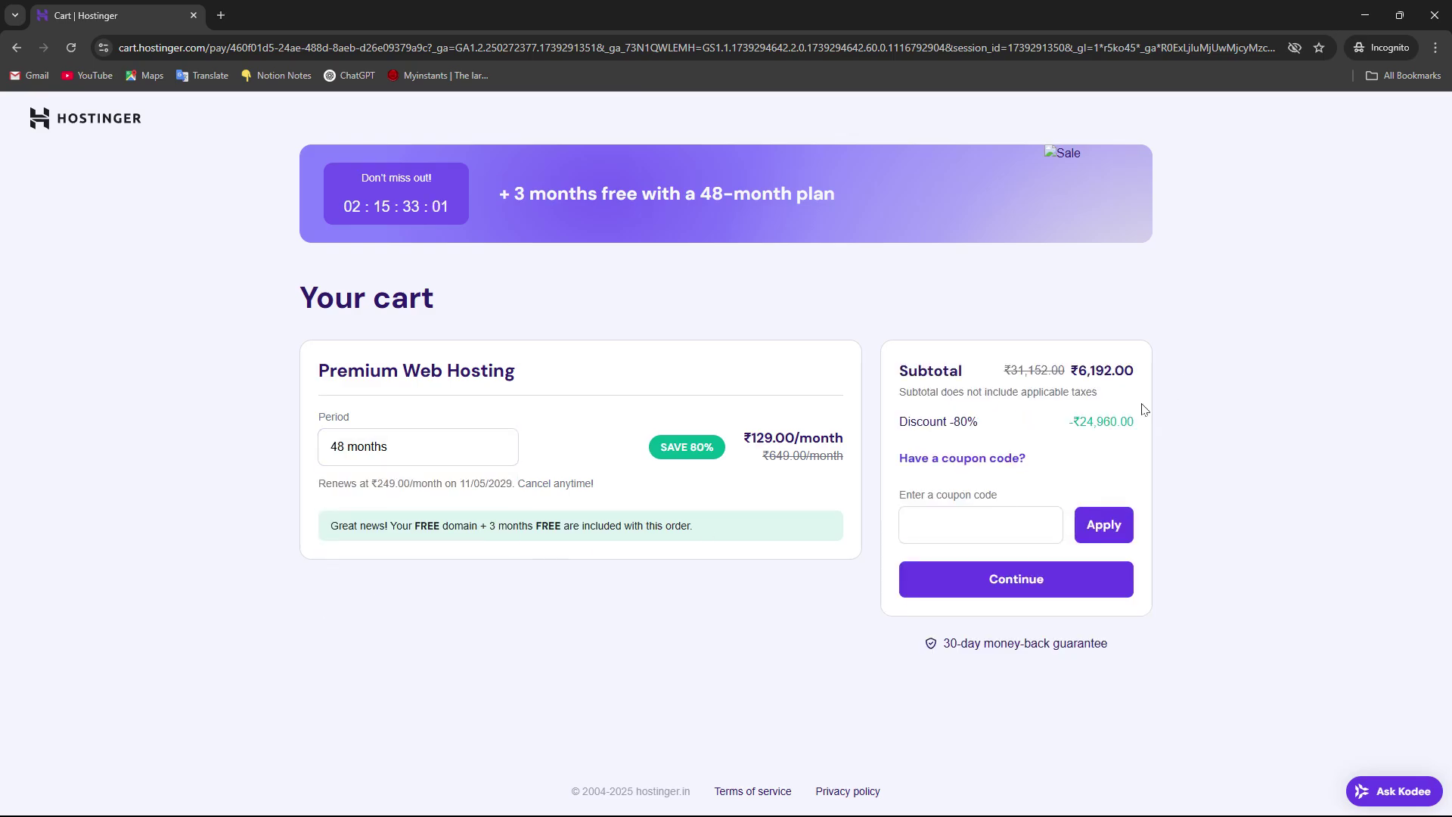
Apply the coupon code MICROSOLUTION to the cart and continue to checkout.
left_click(947, 525)
type("MICROSOLUTION")
left_click(1105, 527)
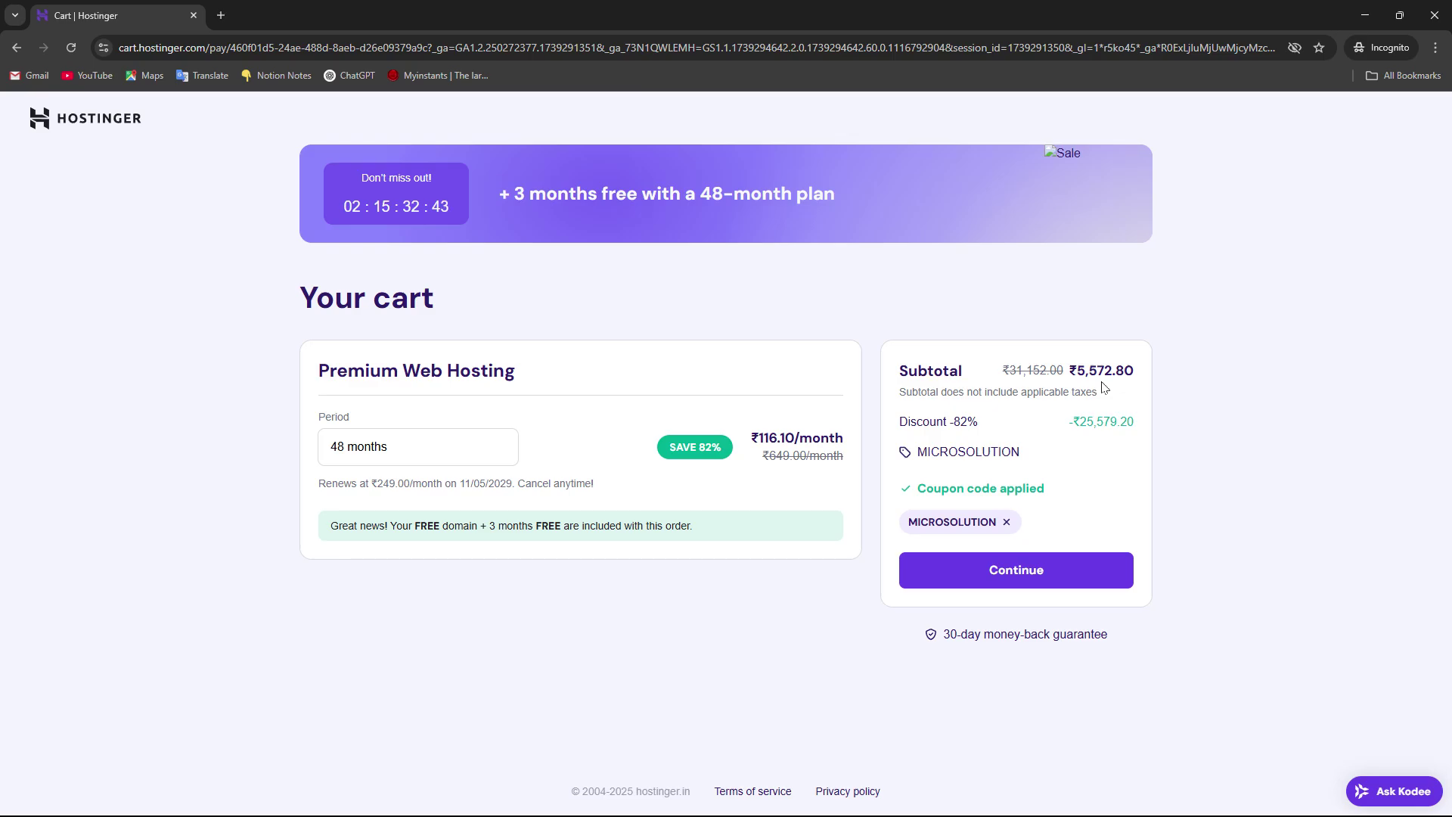
left_click(1086, 564)
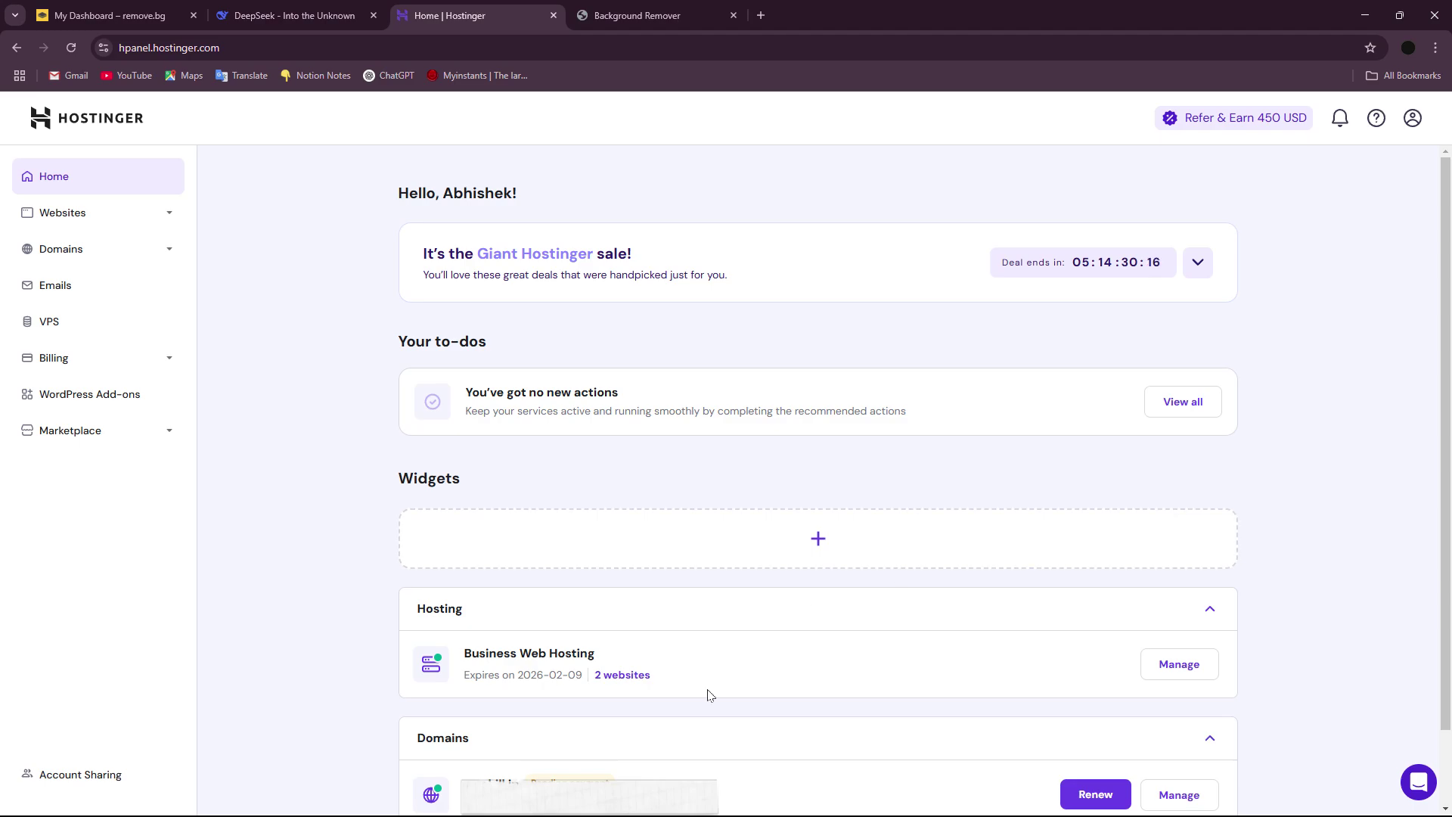
Open the file manager of the Business Web Hosting plan's website and create index.html in the public_html folder.
left_click(1189, 670)
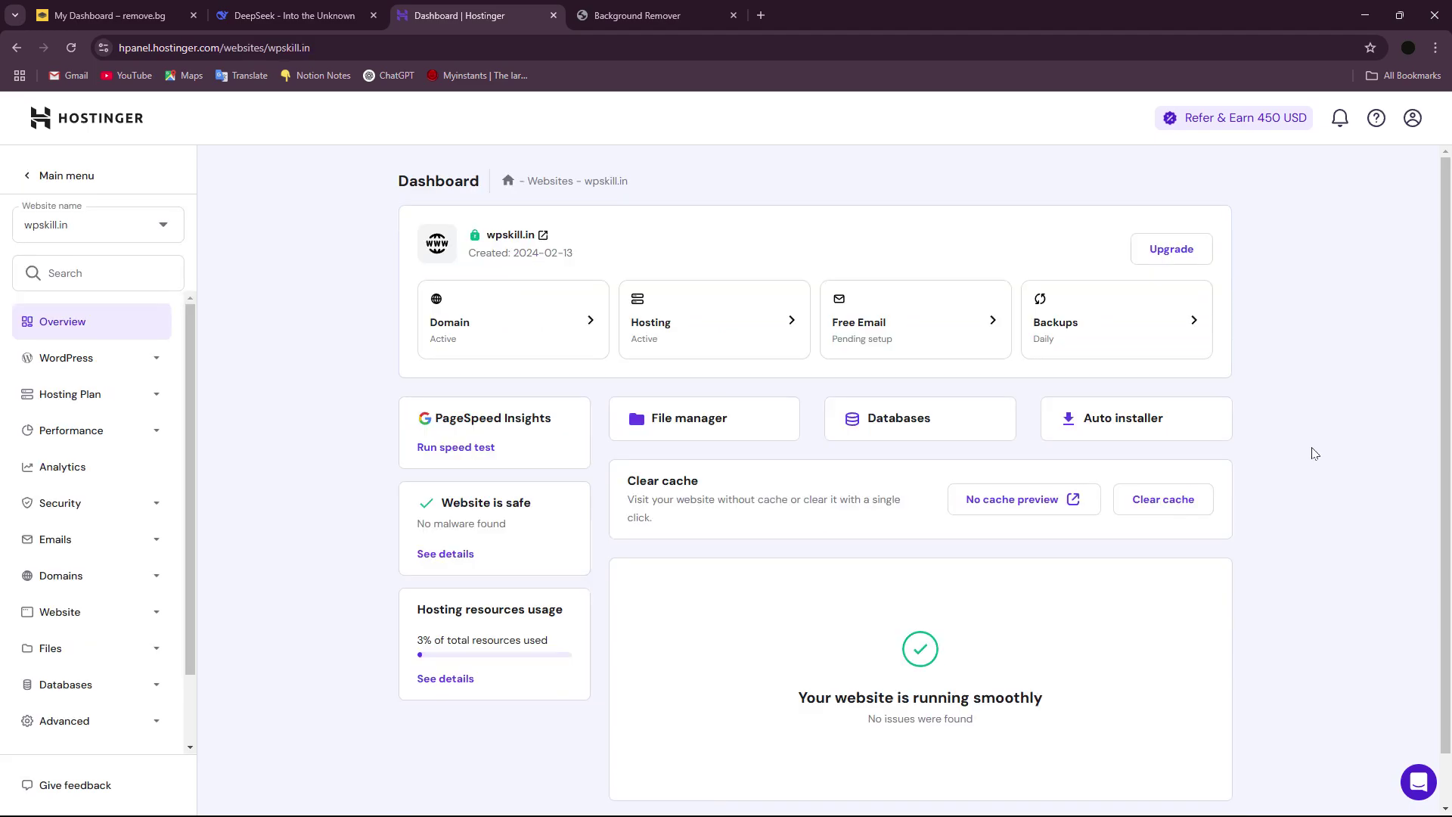
left_click(704, 418)
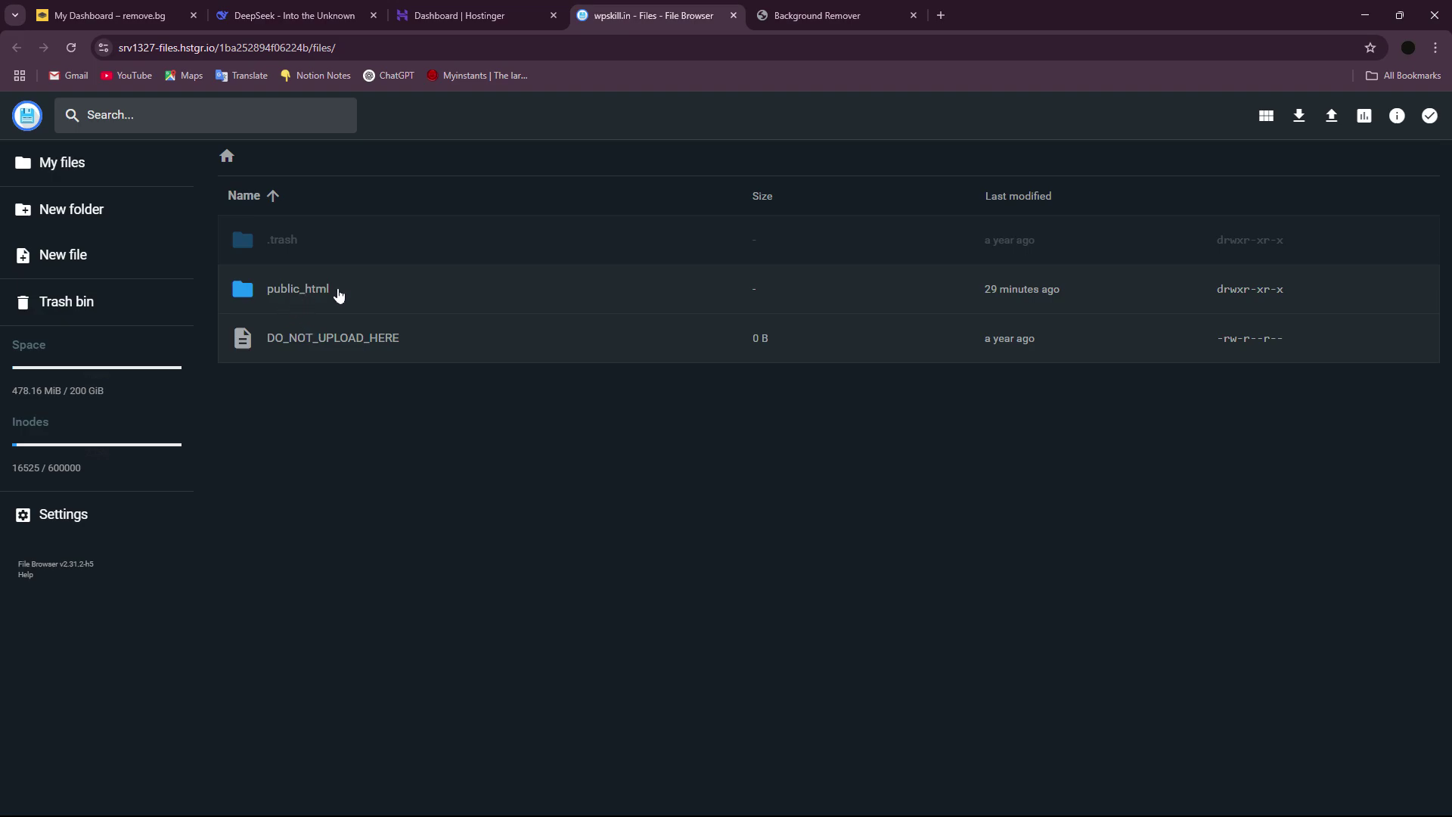
double_click(339, 294)
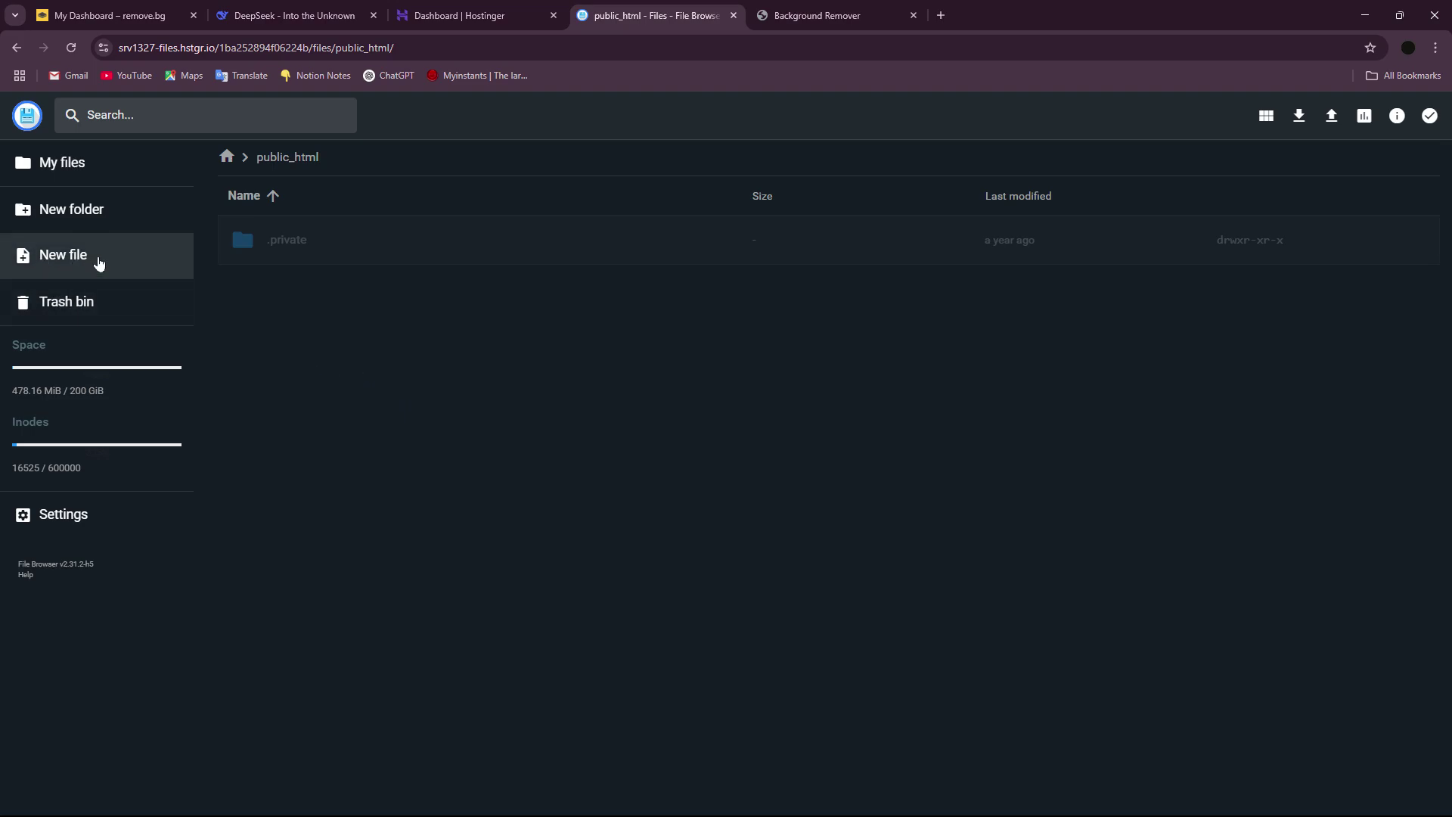
left_click(91, 258)
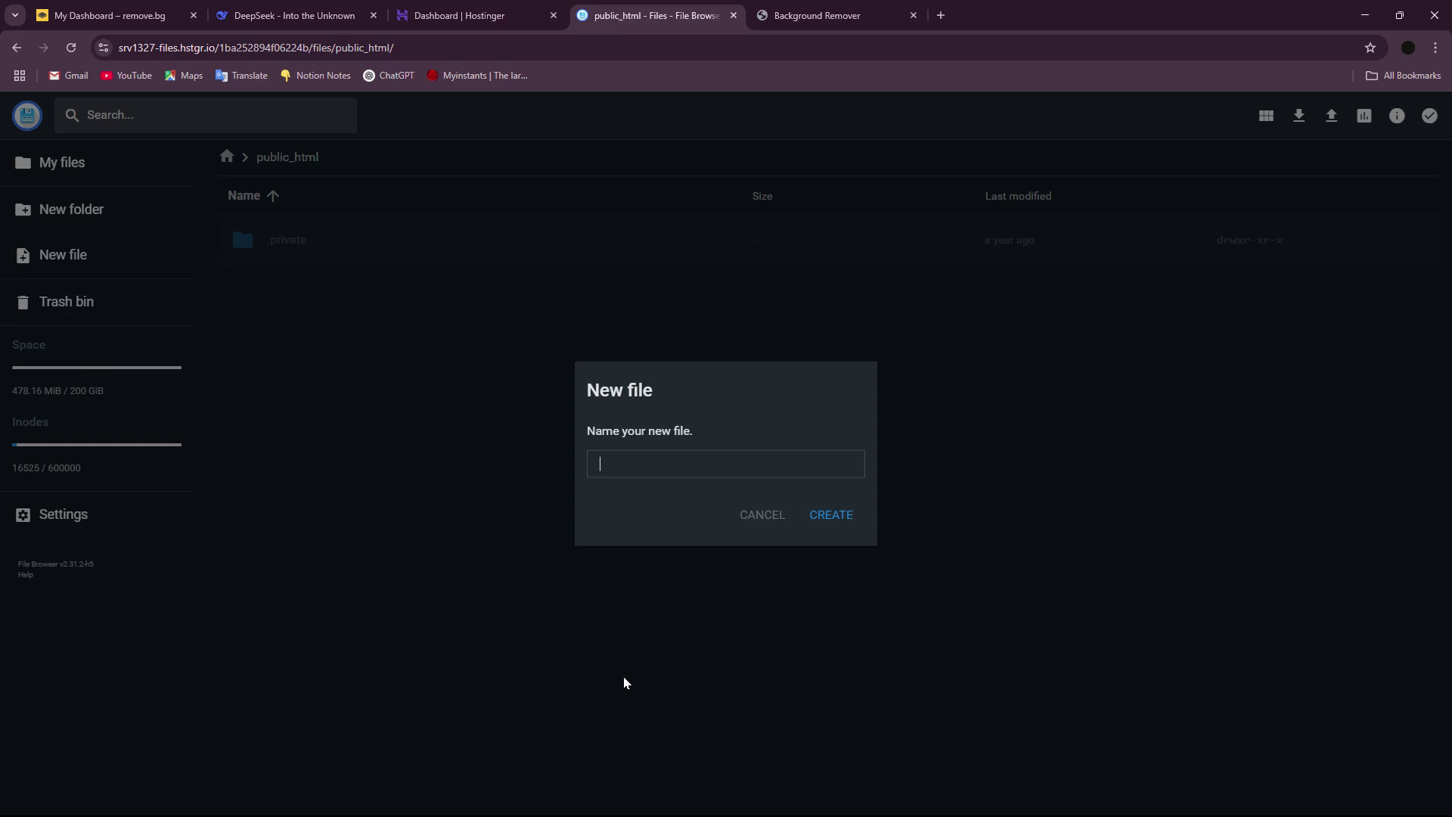
type("index.ht")
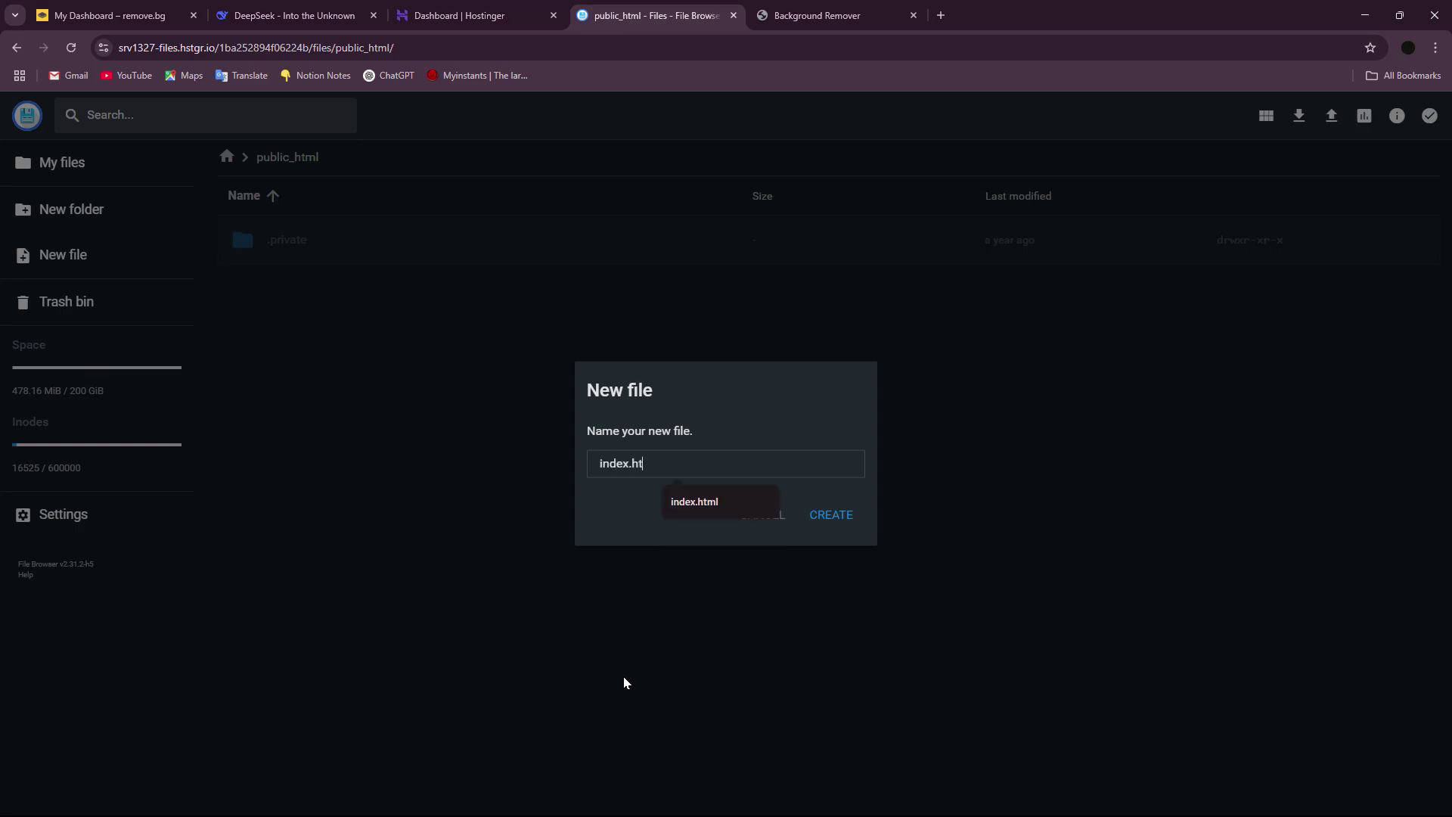
type("ml")
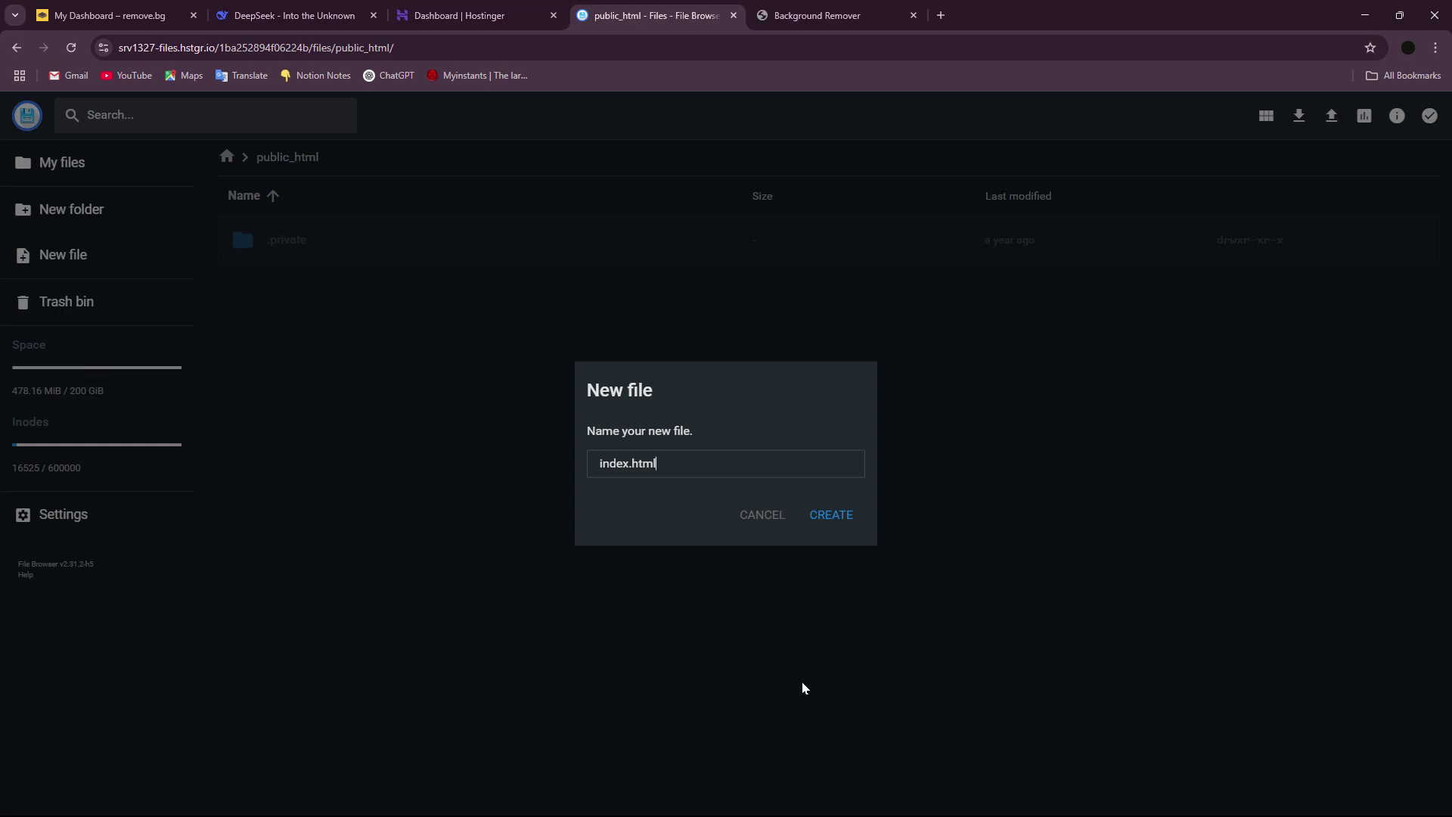
left_click(837, 517)
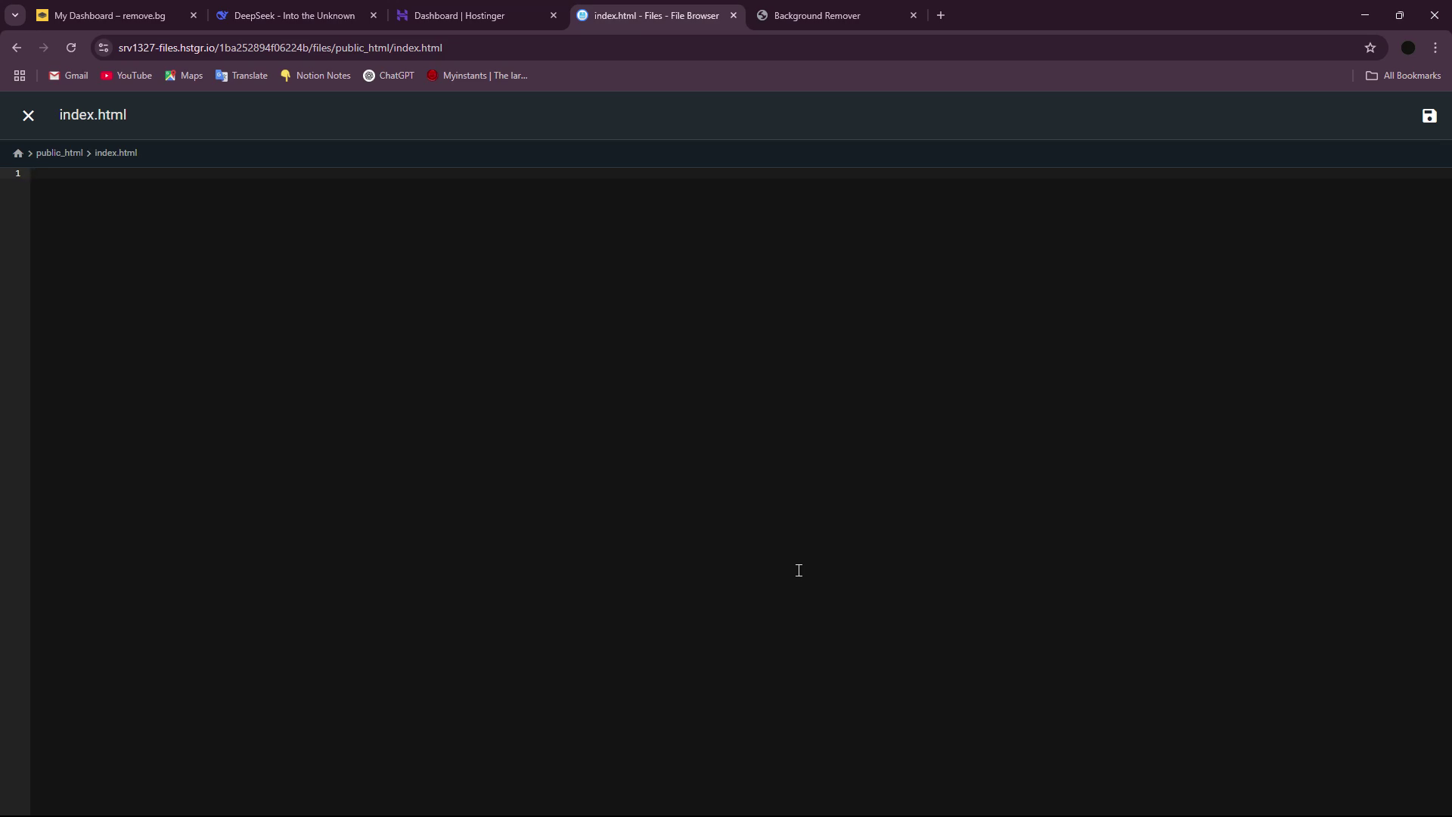
Copy the HTML code from the DeepSeek chat into index.html, then save and close the file.
left_click(302, 15)
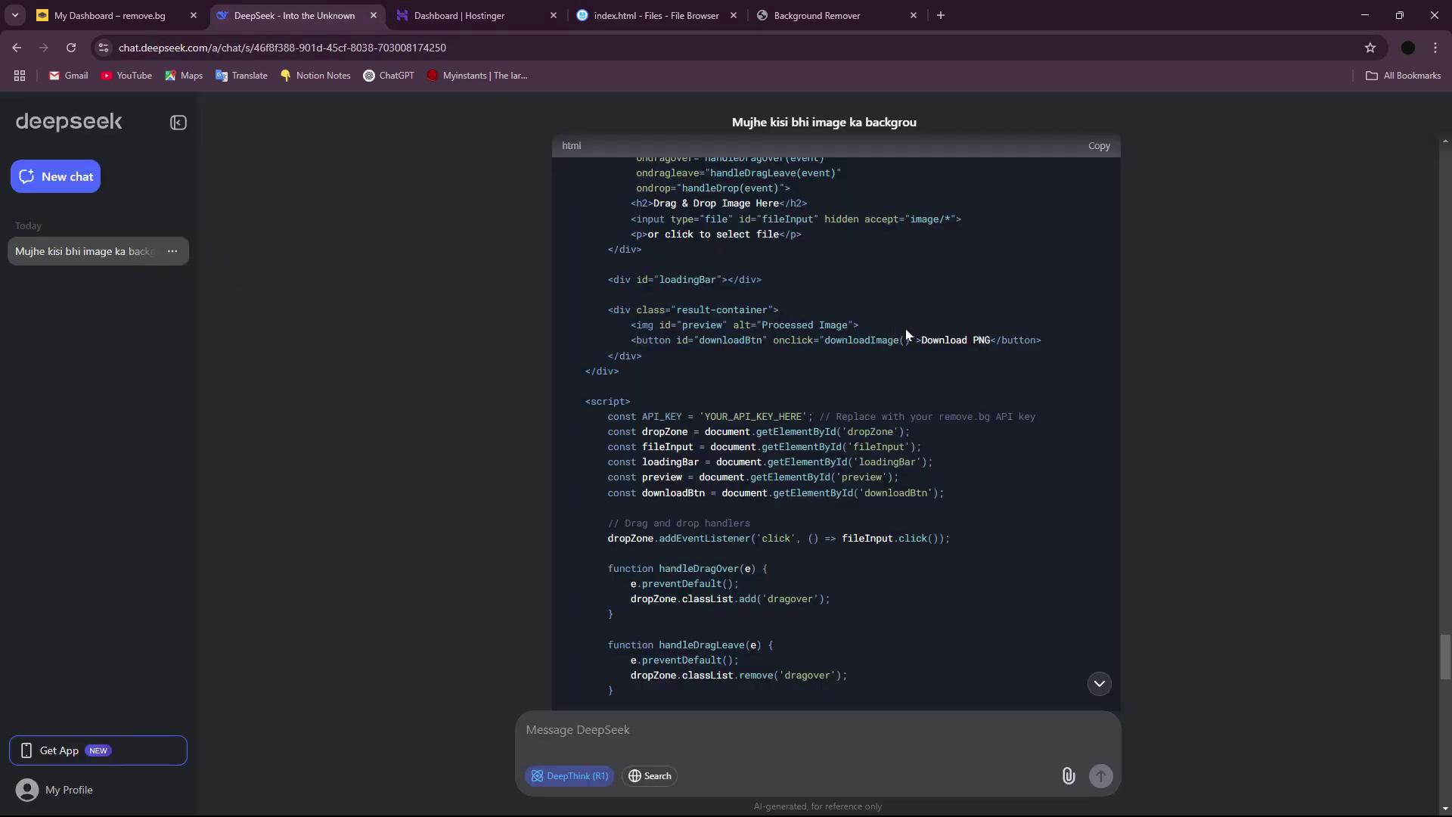
left_click(1103, 150)
left_click(652, 15)
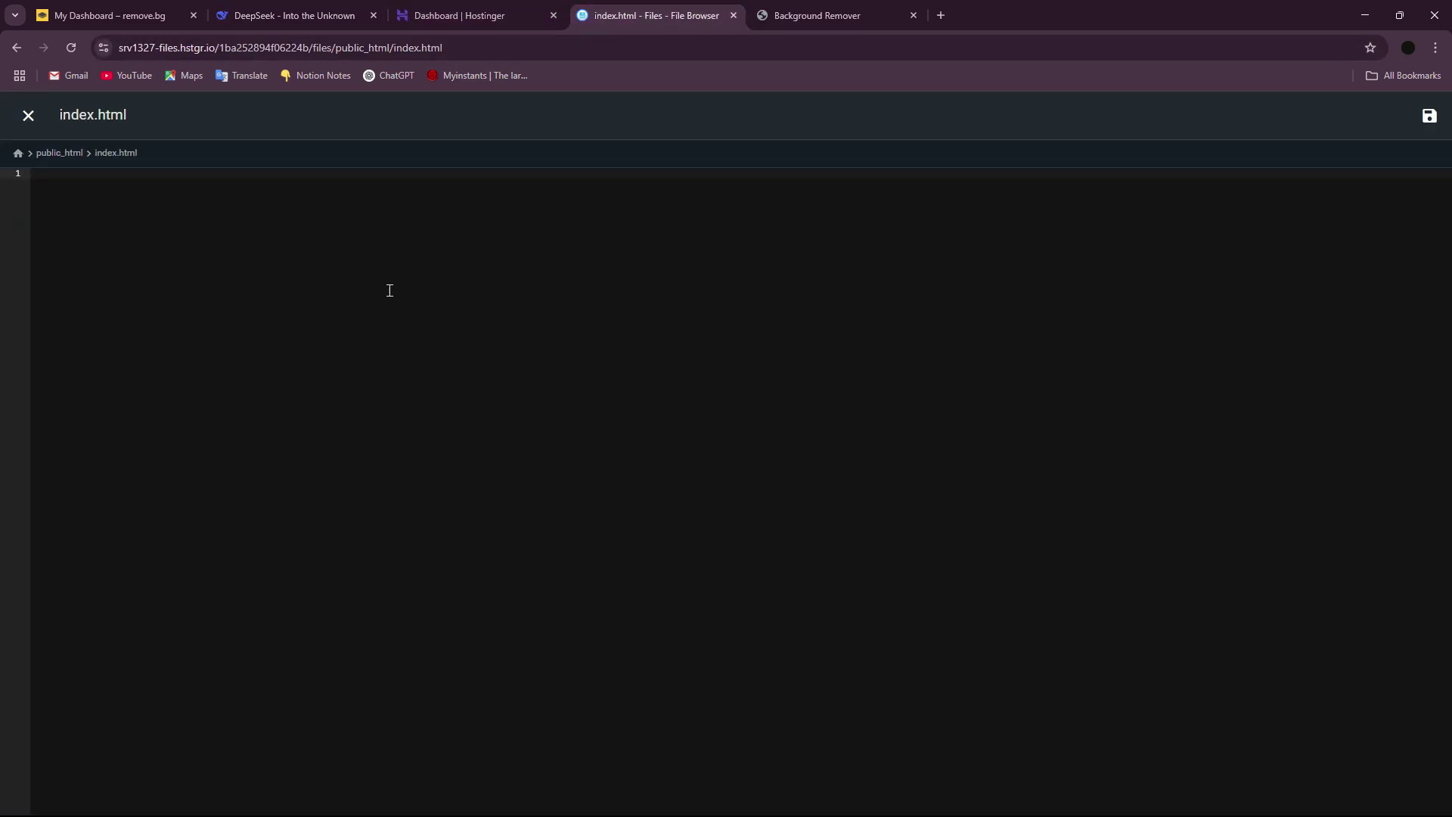
key("ctrl+v")
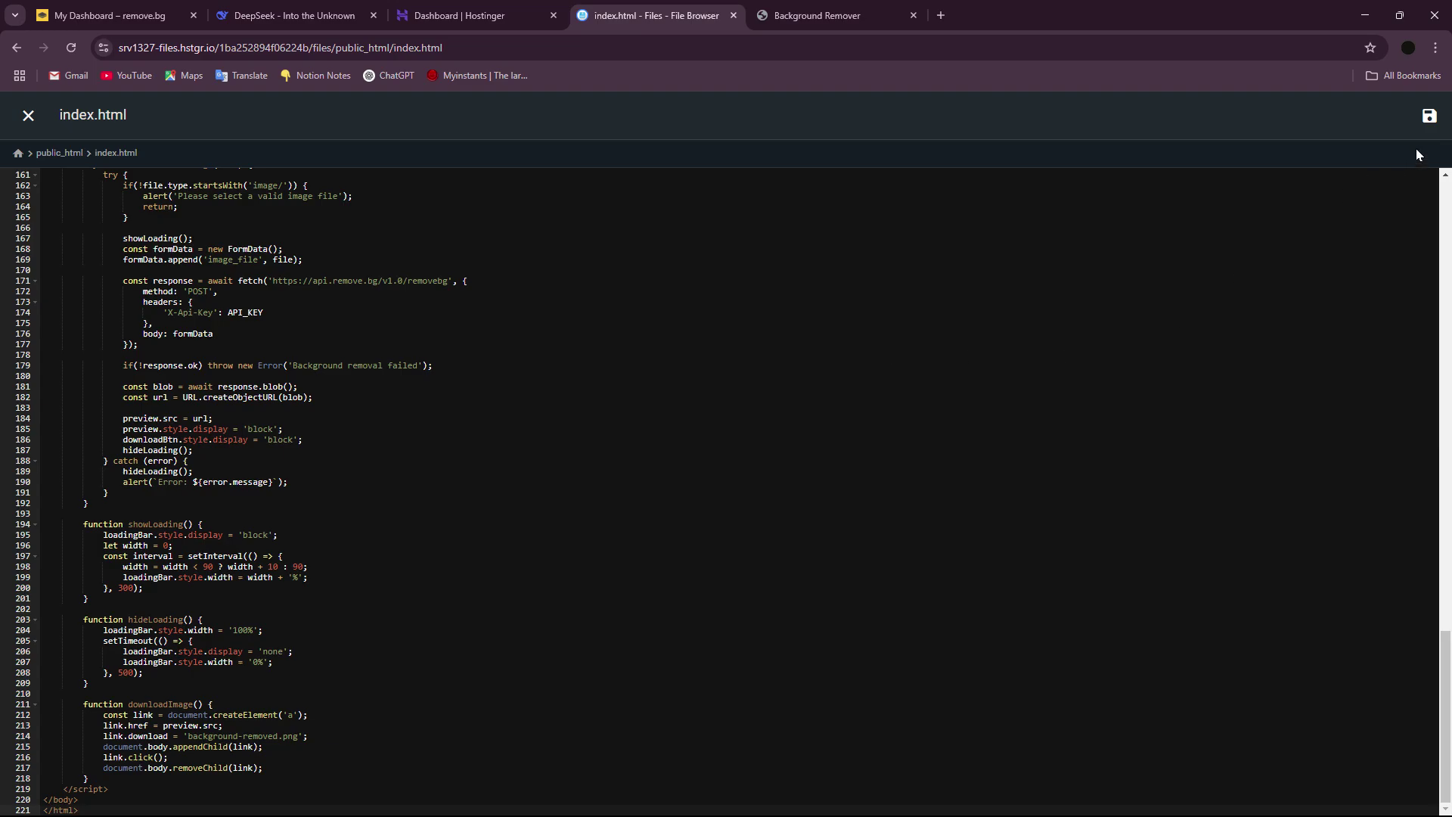
left_click(1428, 116)
left_click(29, 118)
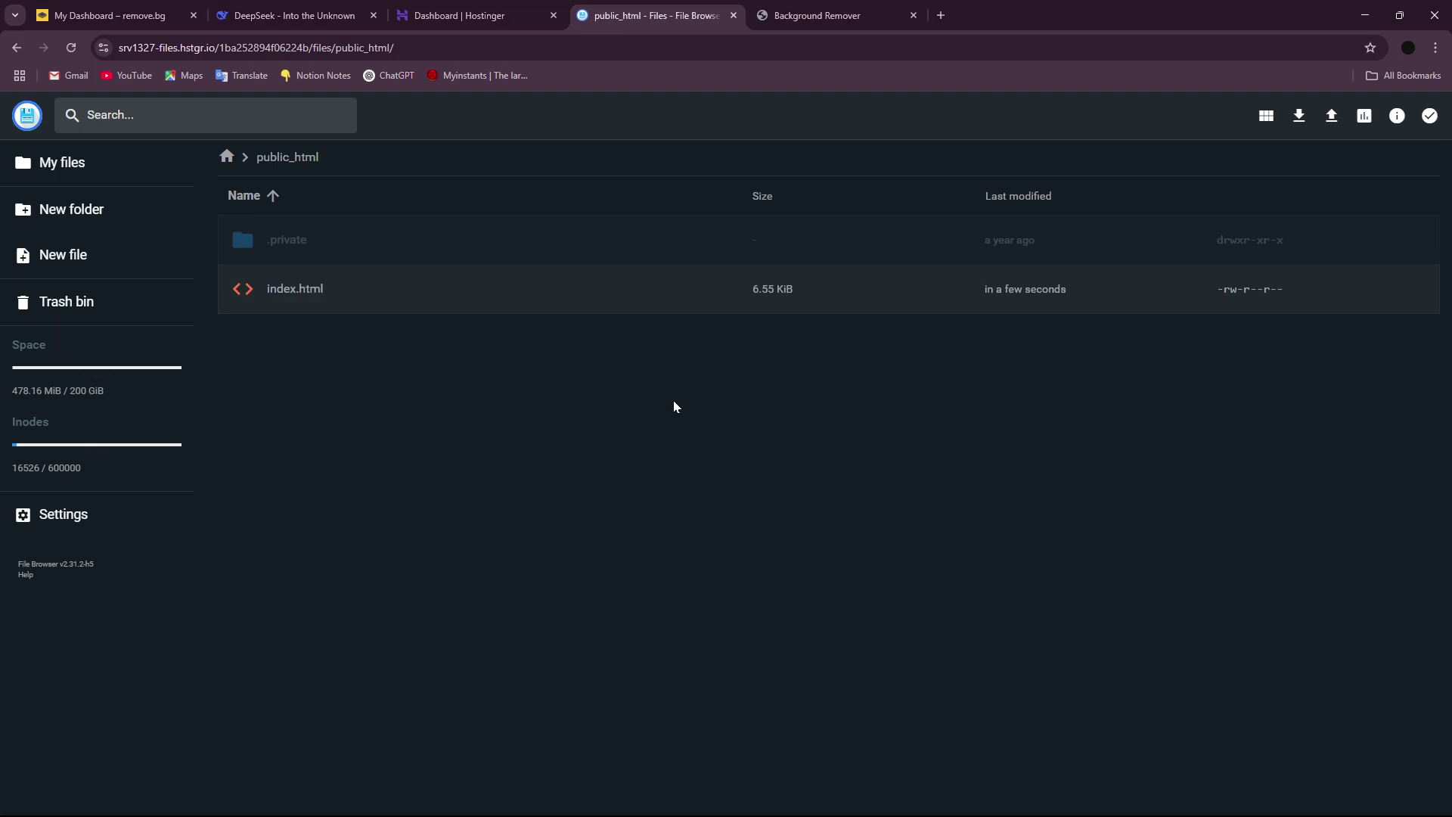
Copy the API key labelled bgremovetest from the remove.bg dashboard and return to the public_html folder.
left_click(110, 15)
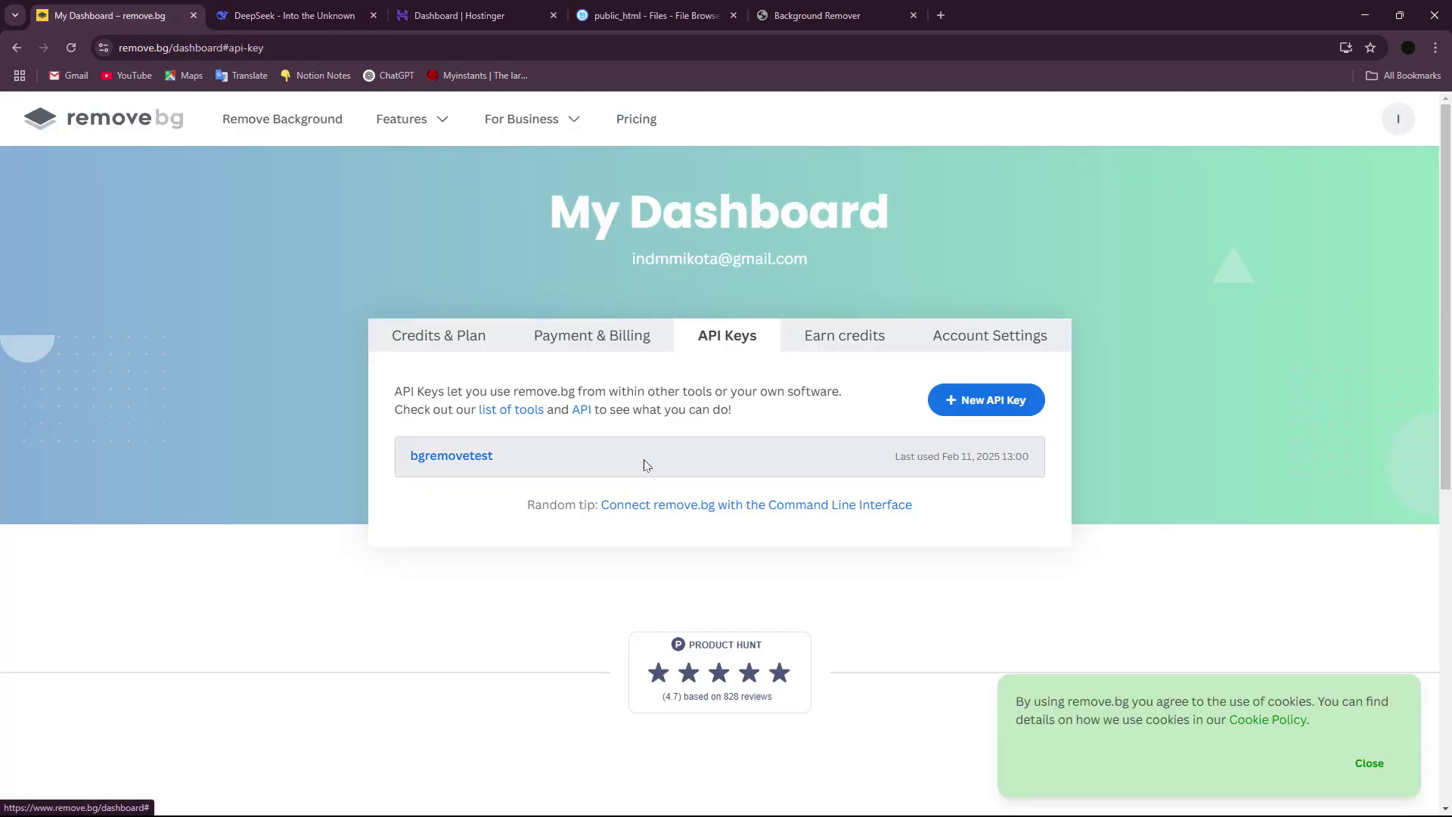
left_click(642, 454)
left_click(834, 496)
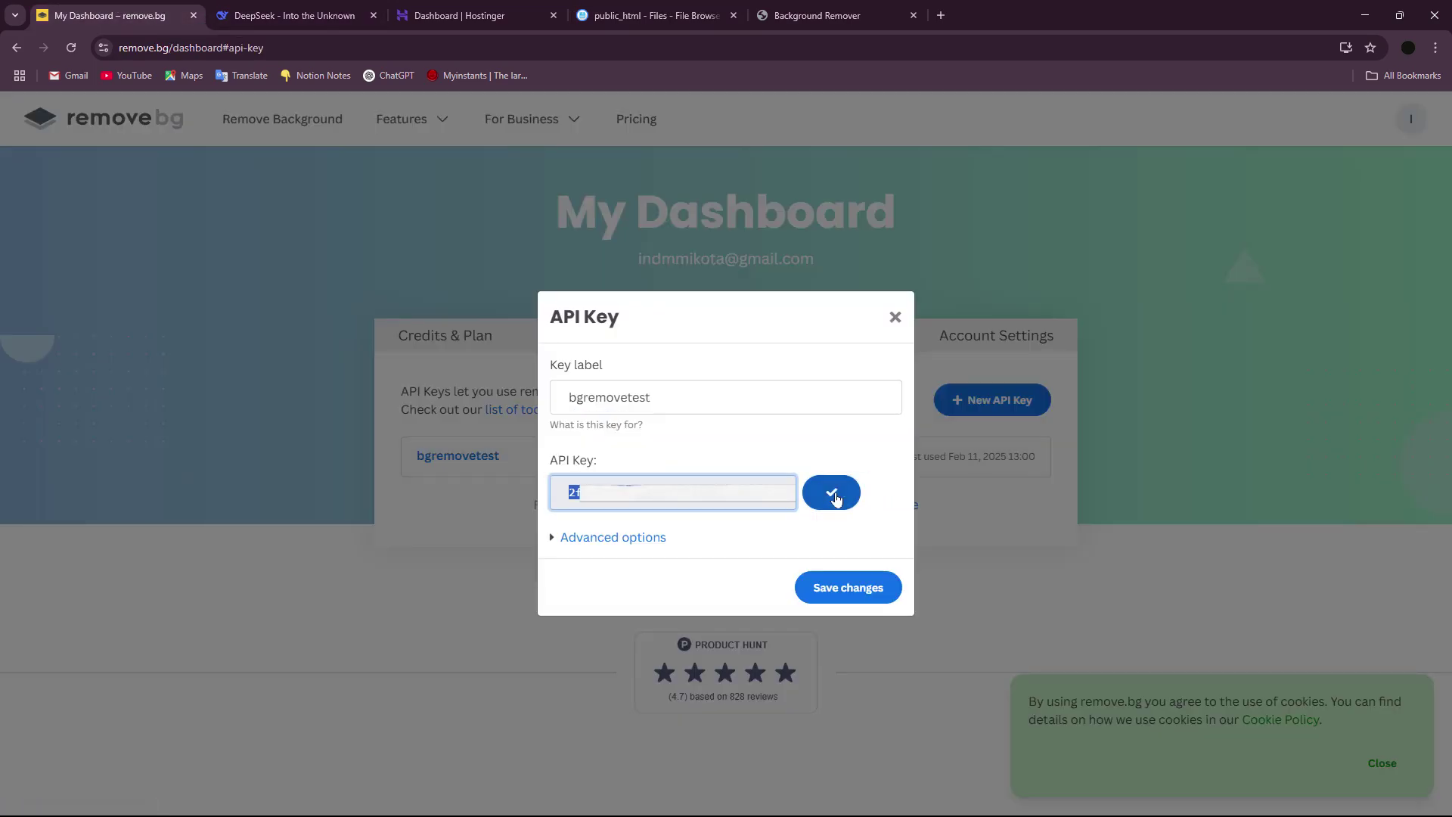
left_click(895, 316)
key("ctrl+4")
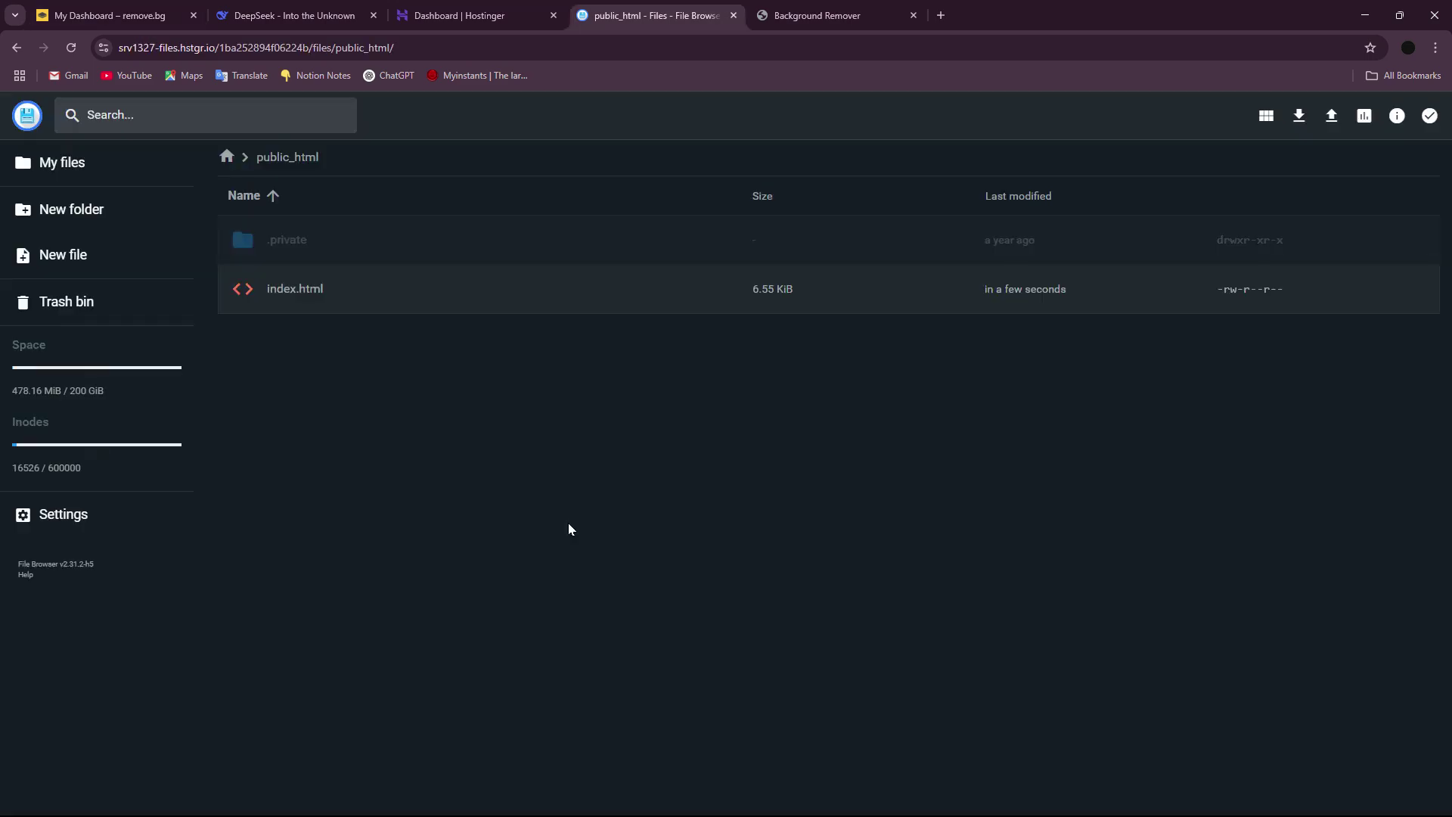
Find the API_KEY constant in index.html, replace the YOUR_API_KEY_HERE placeholder with the copied API key, and save the file.
double_click(423, 301)
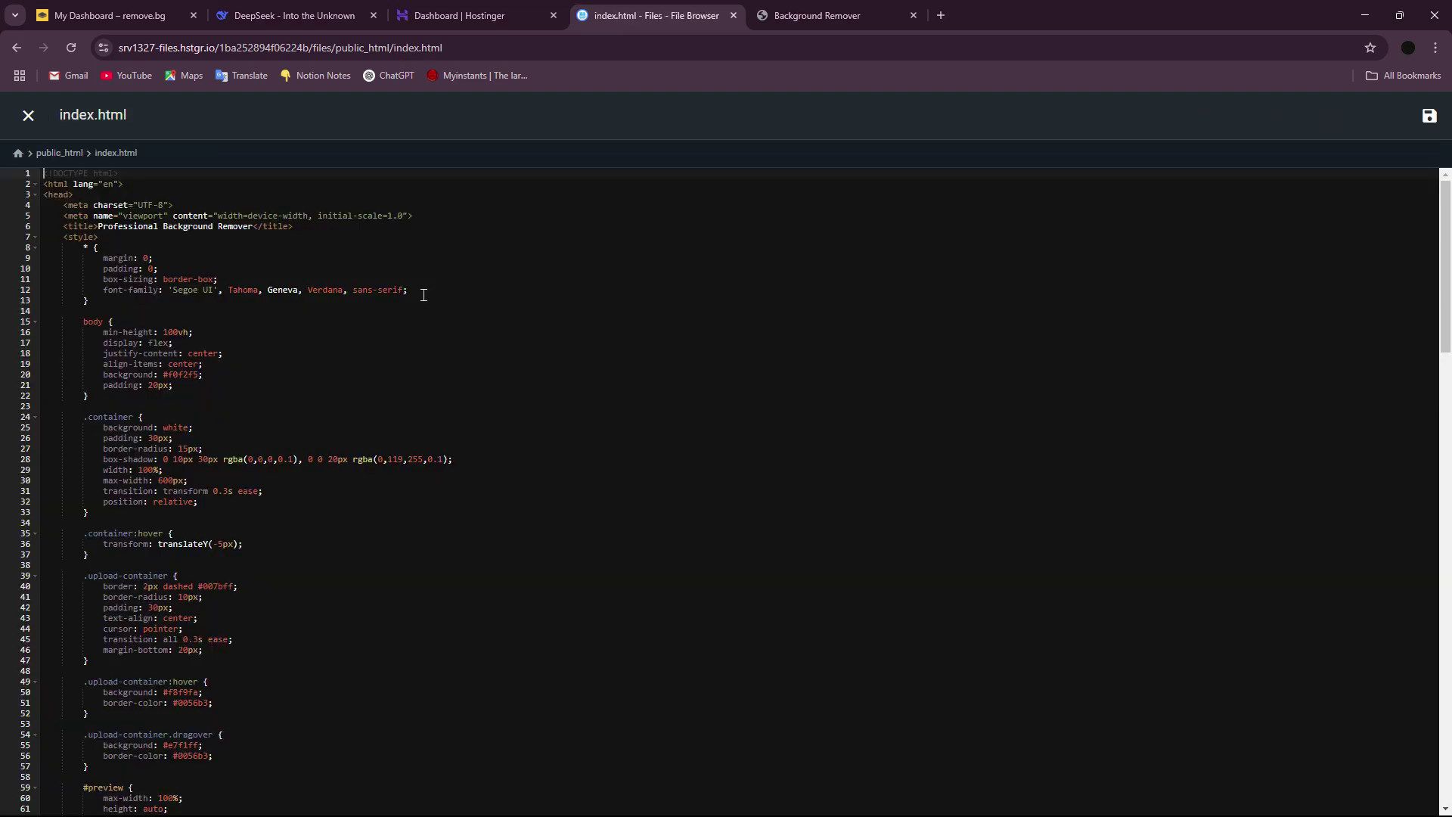
key("ctrl+f")
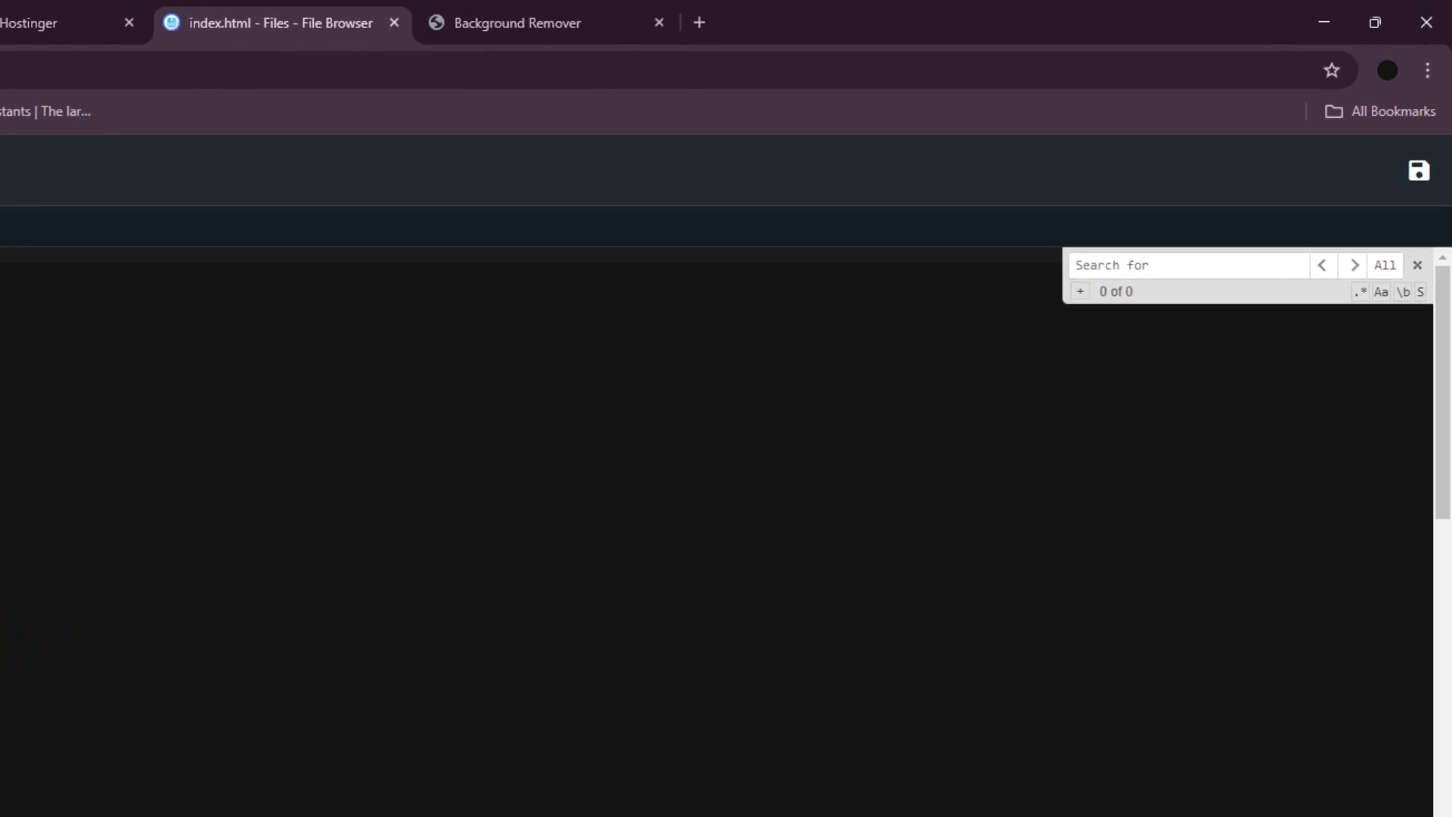
type("api")
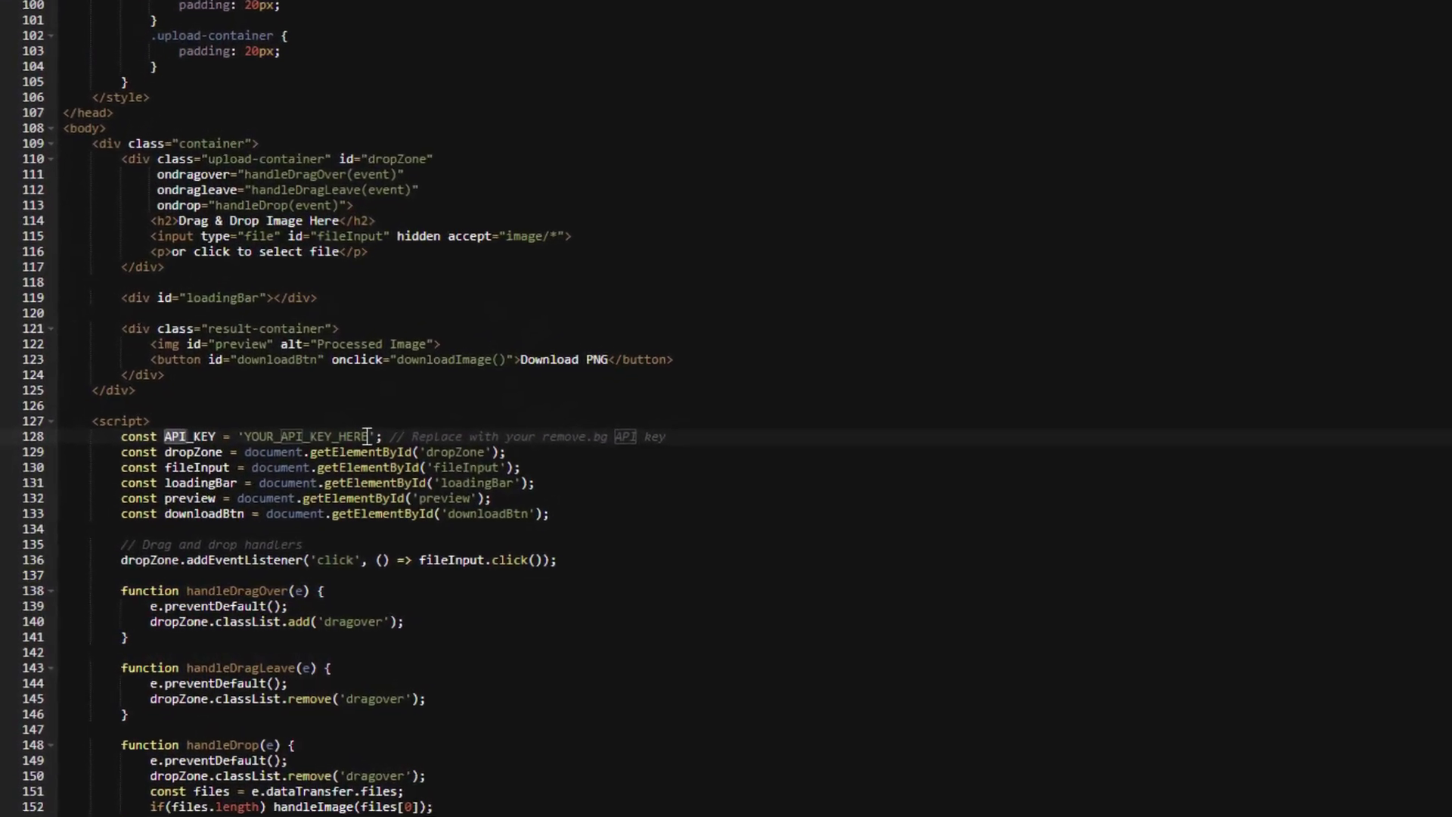
left_click(311, 461)
left_click_drag(374, 434, 248, 434)
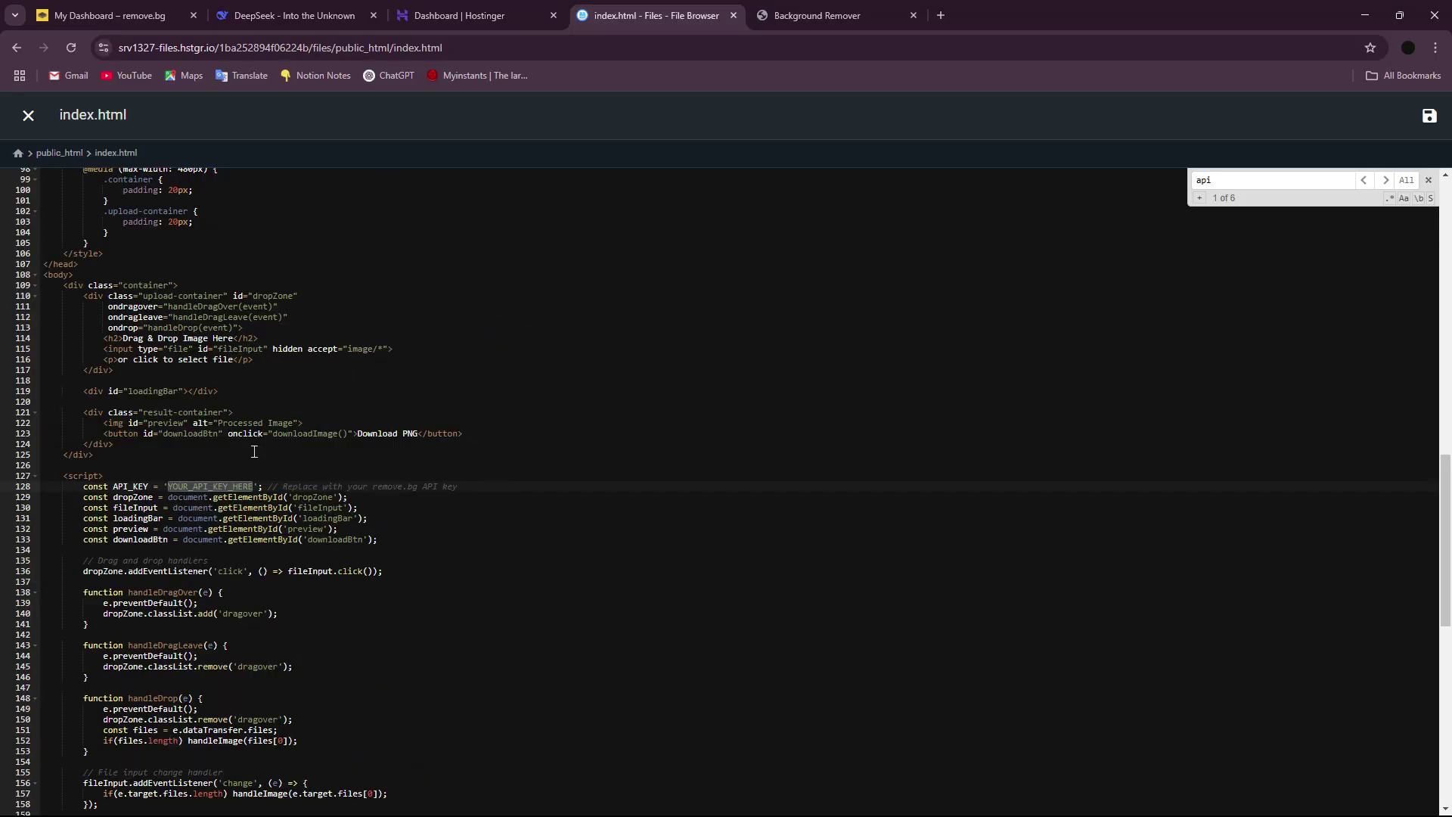
key("ctrl+v")
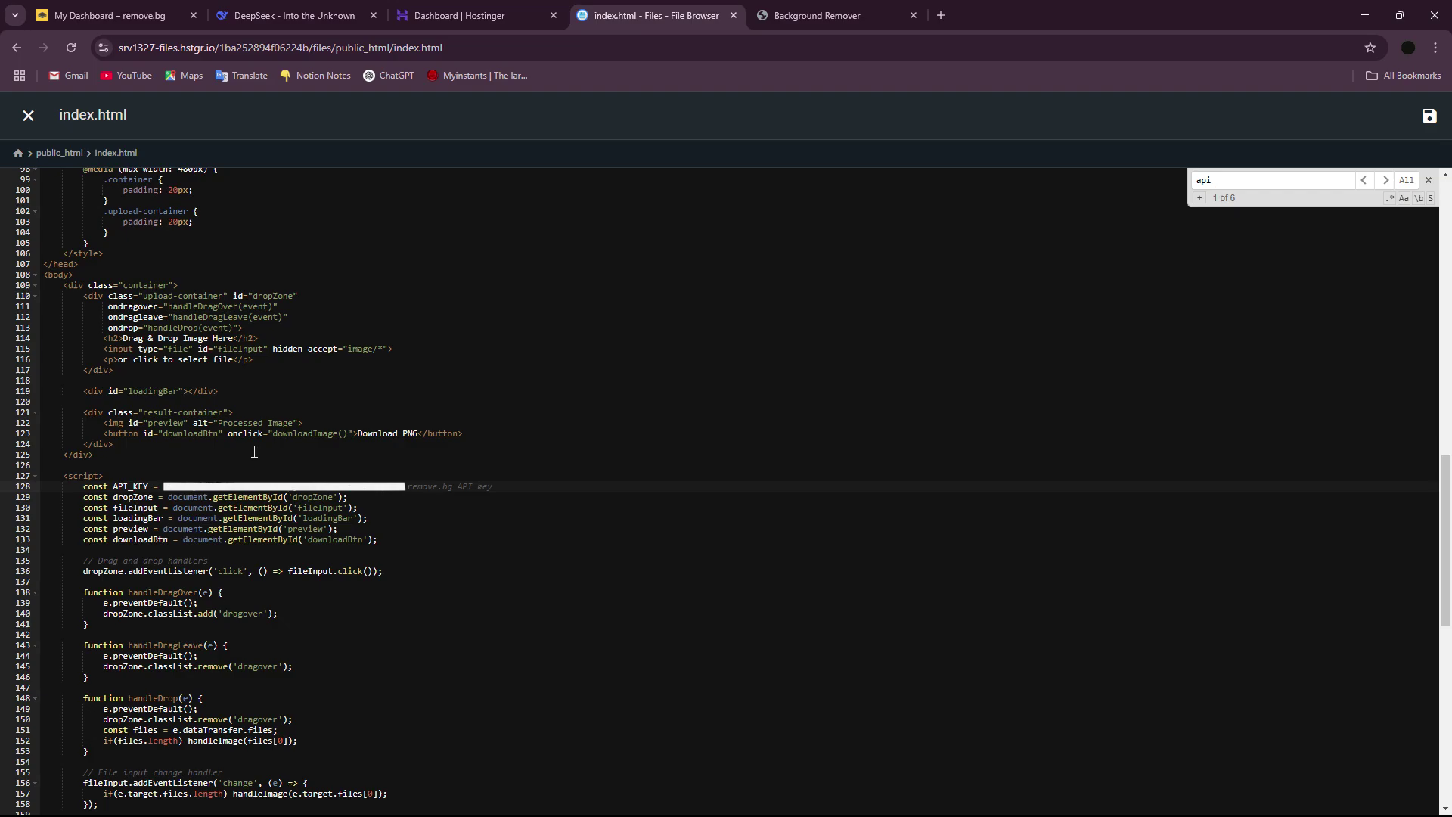
left_click(1428, 180)
left_click(1422, 119)
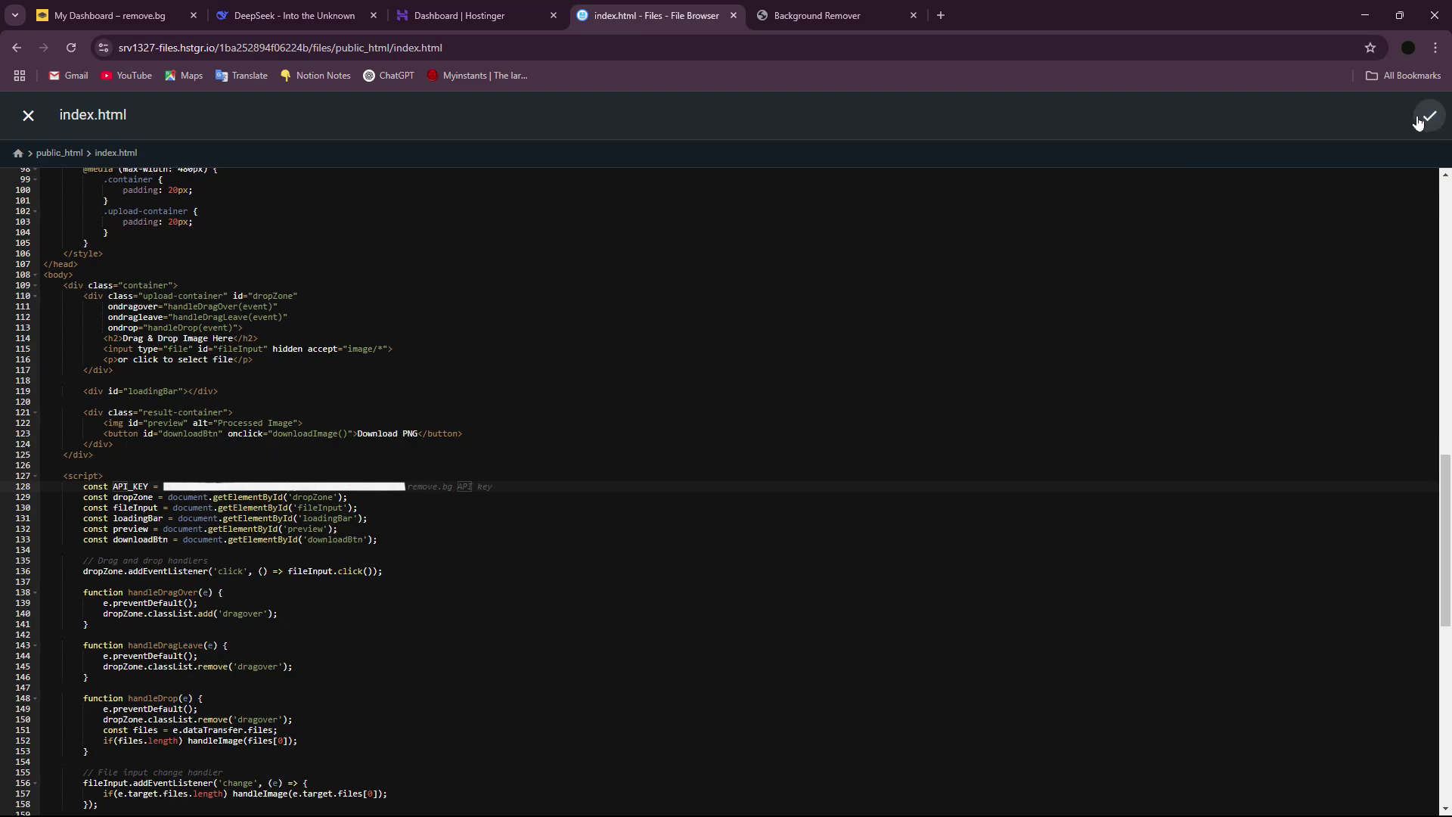
Reload the wpskill.in site and upload the suit image from the Desktop's Data folder for background removal.
left_click(817, 15)
left_click(71, 49)
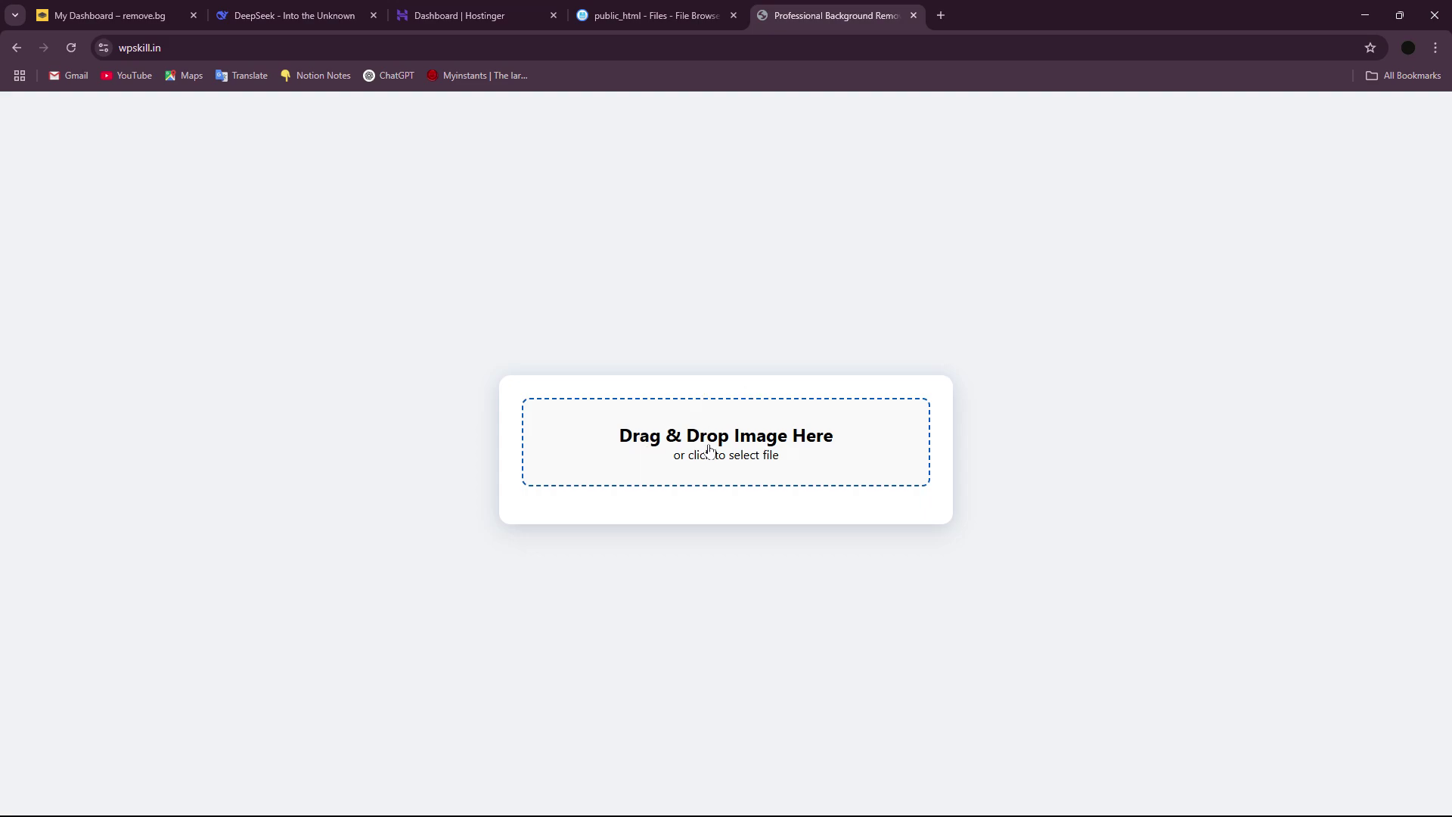
left_click(629, 466)
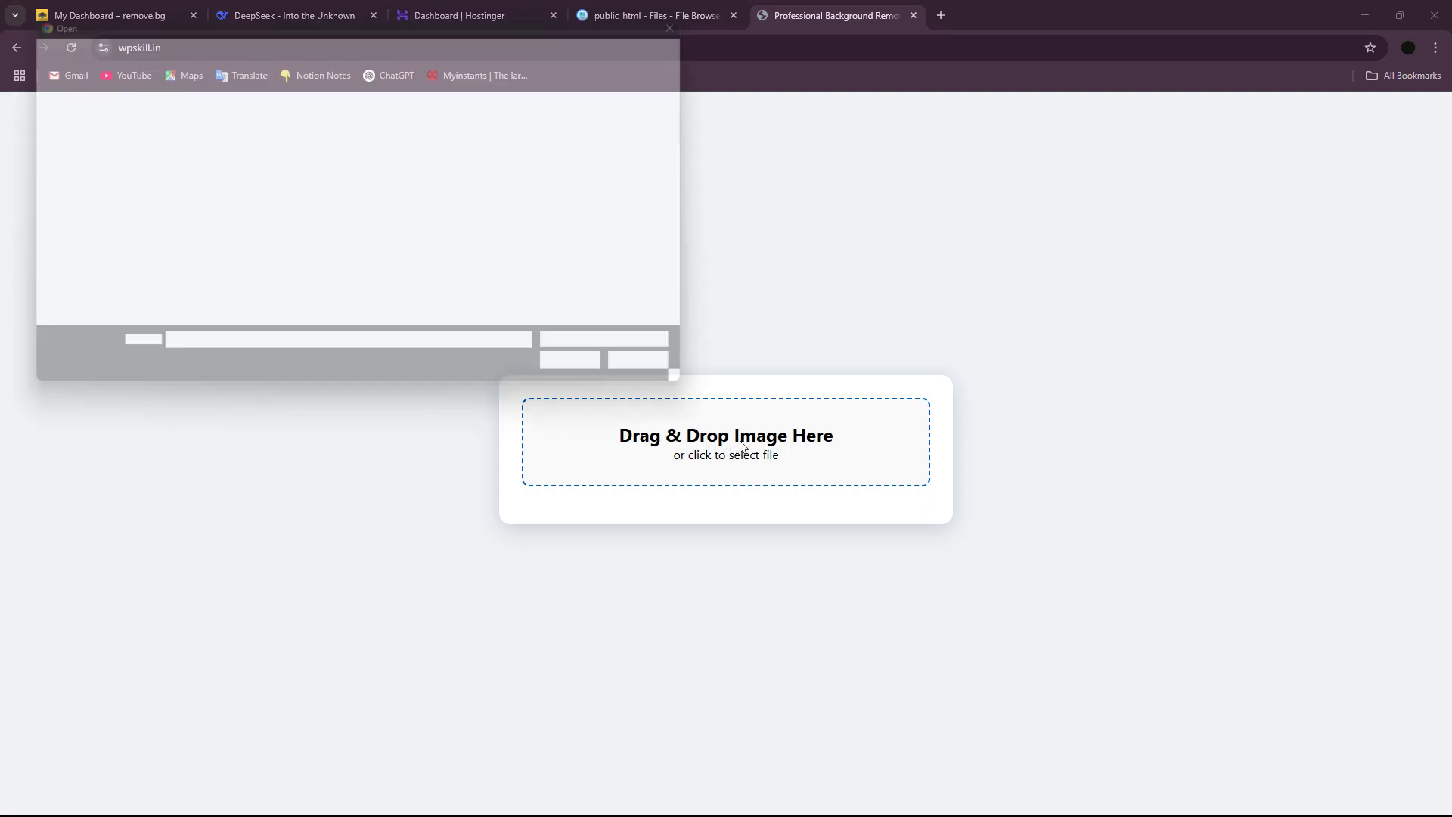
left_click(214, 162)
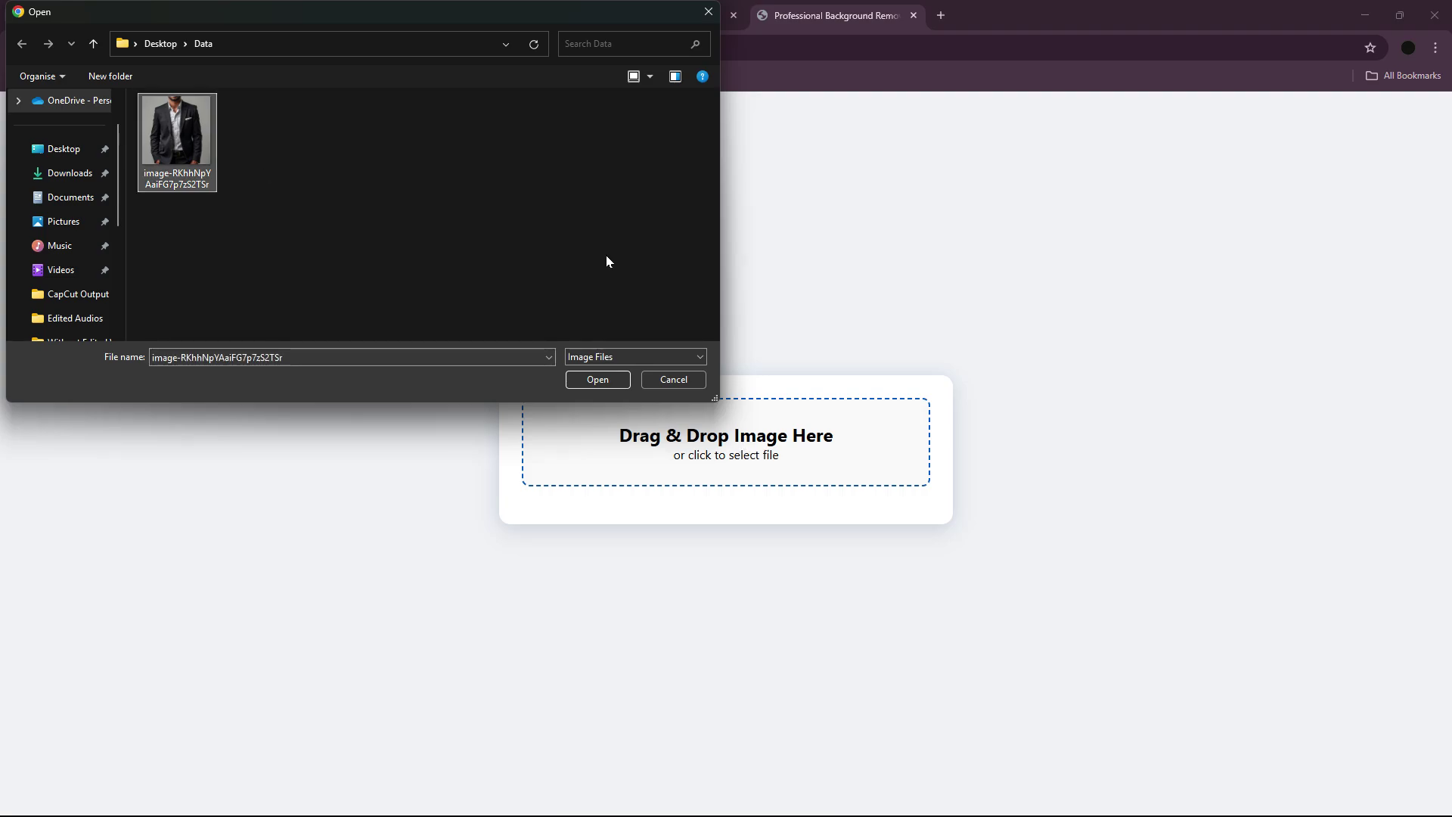
left_click(598, 379)
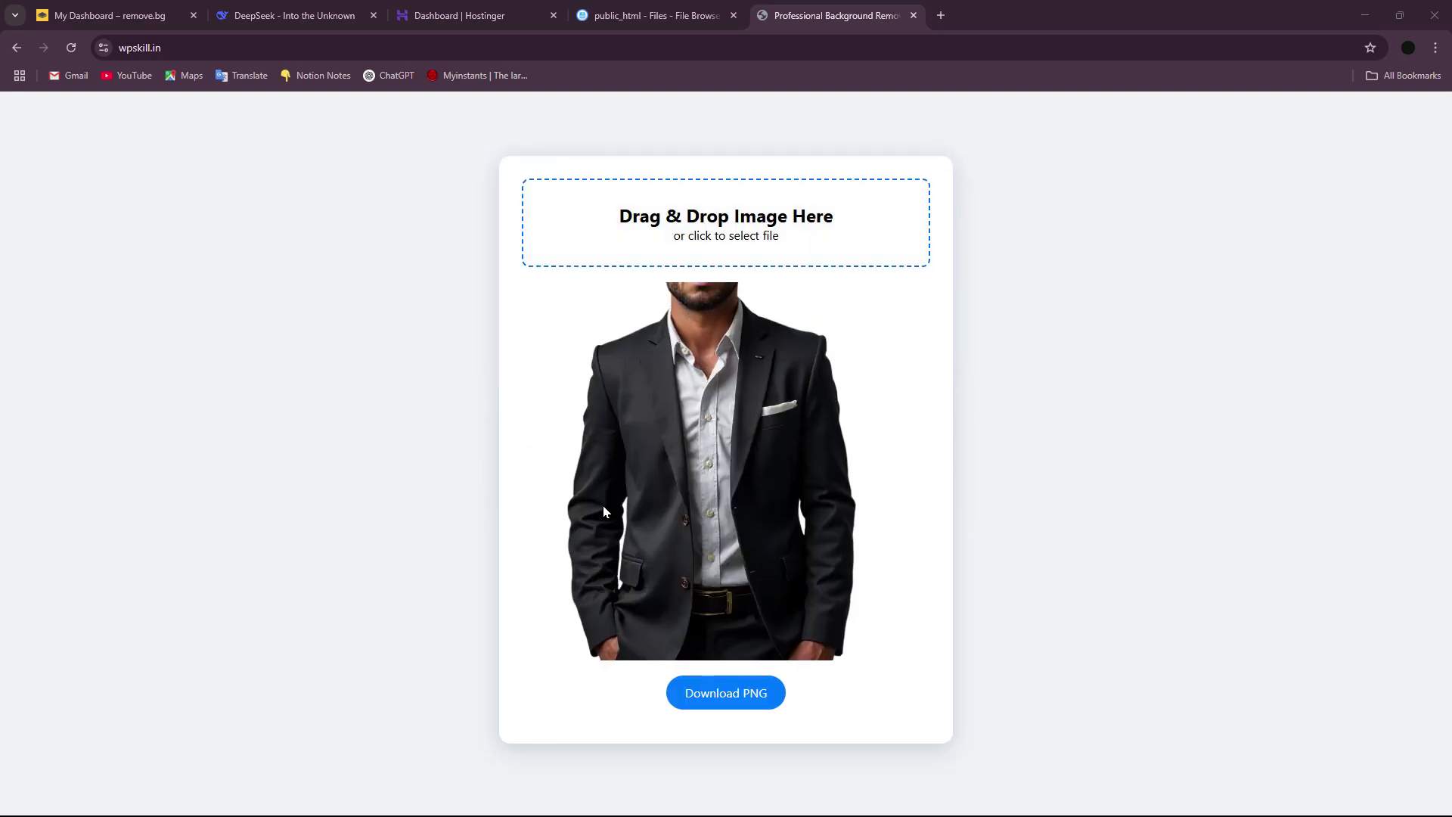
Download the processed image as a PNG and compare background-removed.png with the original picture.
left_click(742, 704)
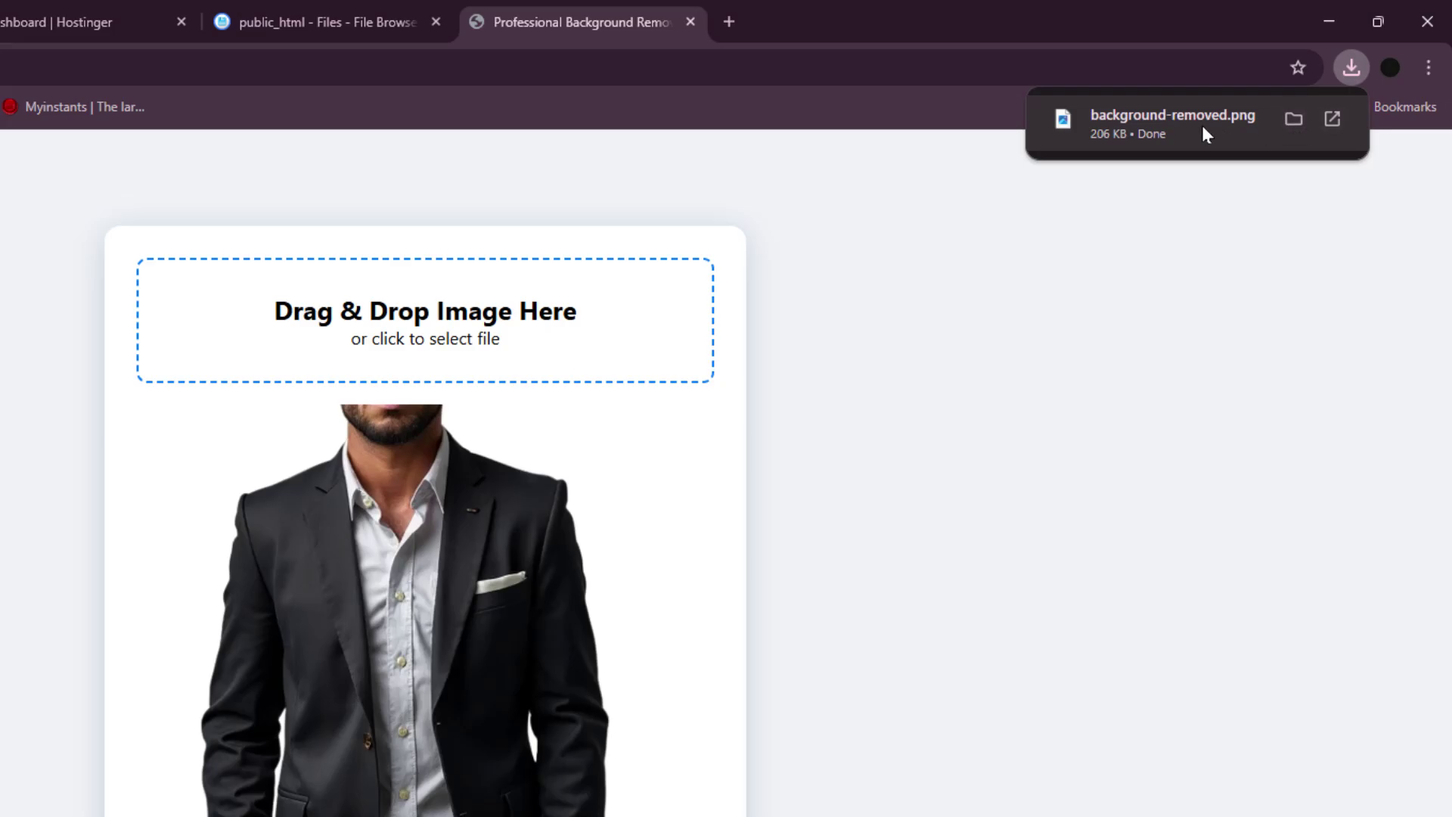
left_click(1199, 127)
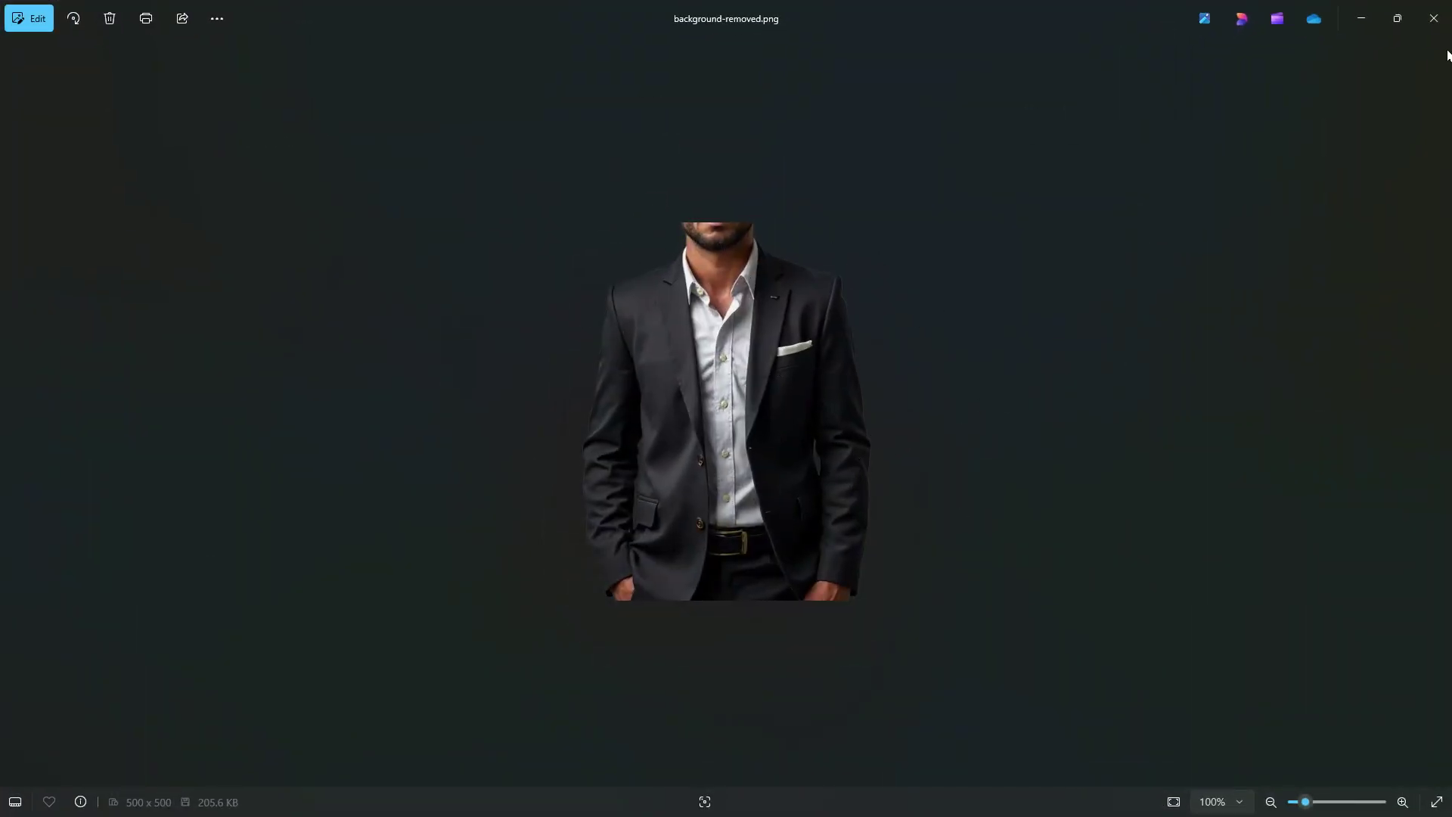
left_click(1434, 20)
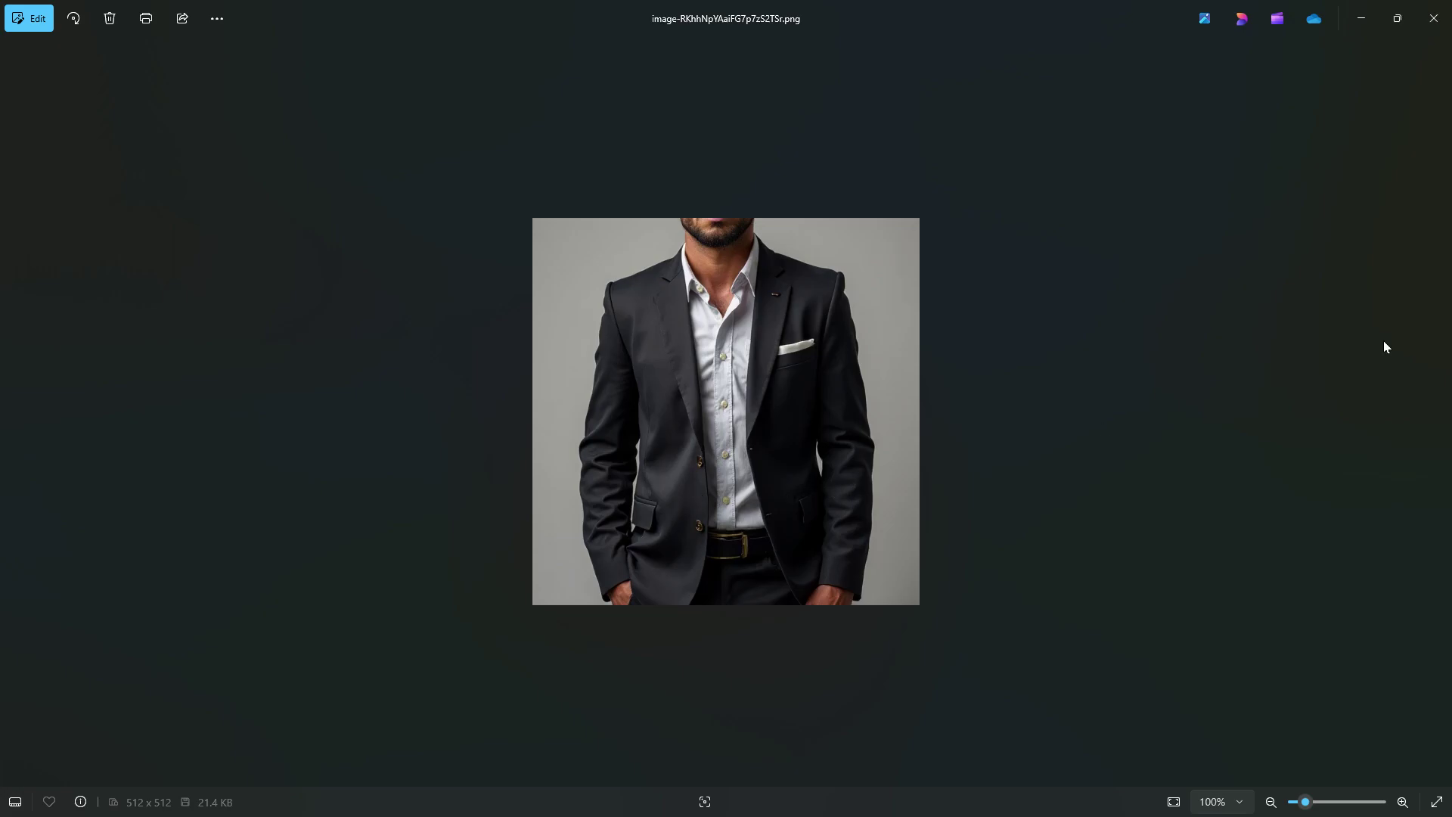
left_click(1434, 20)
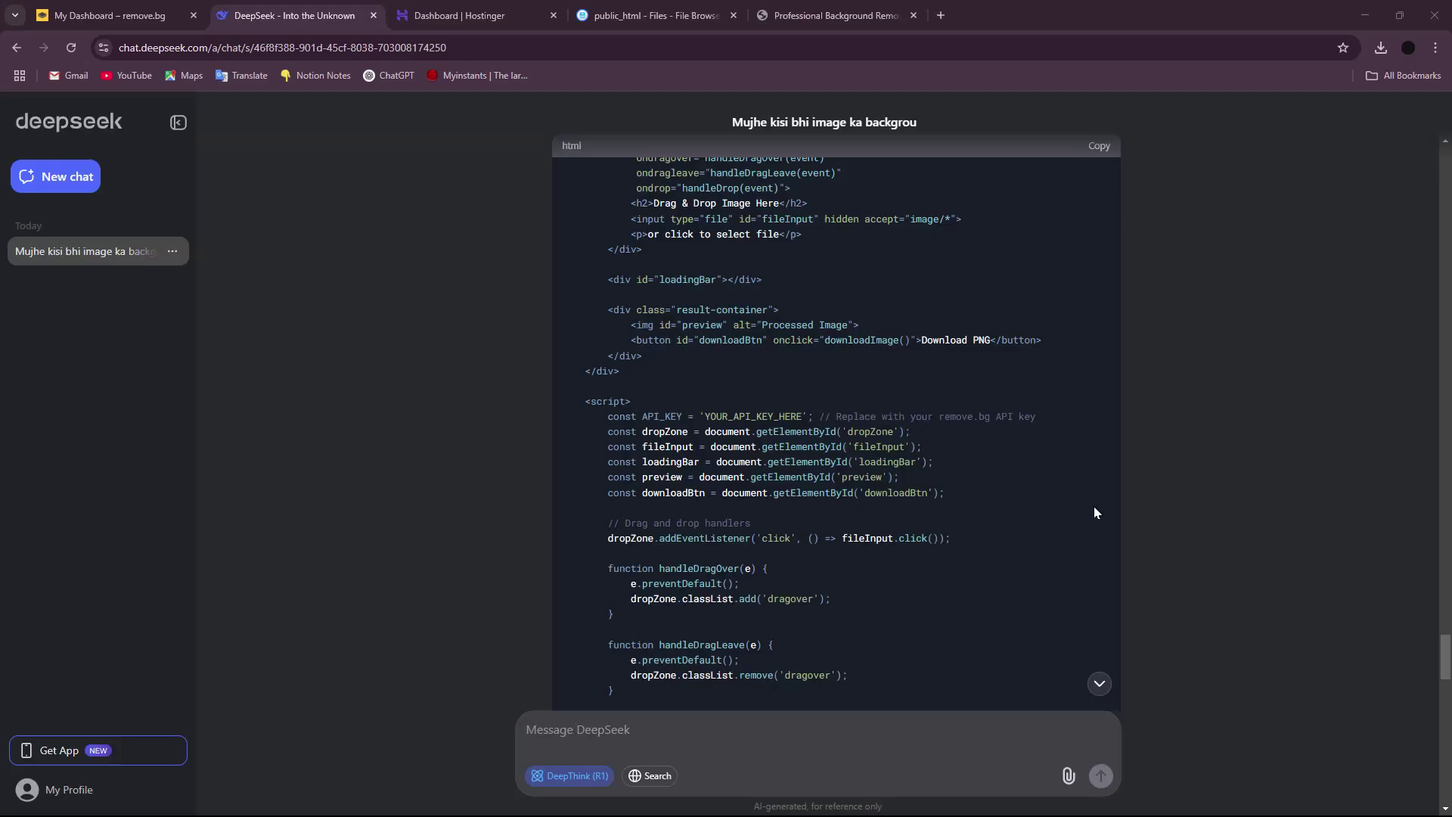